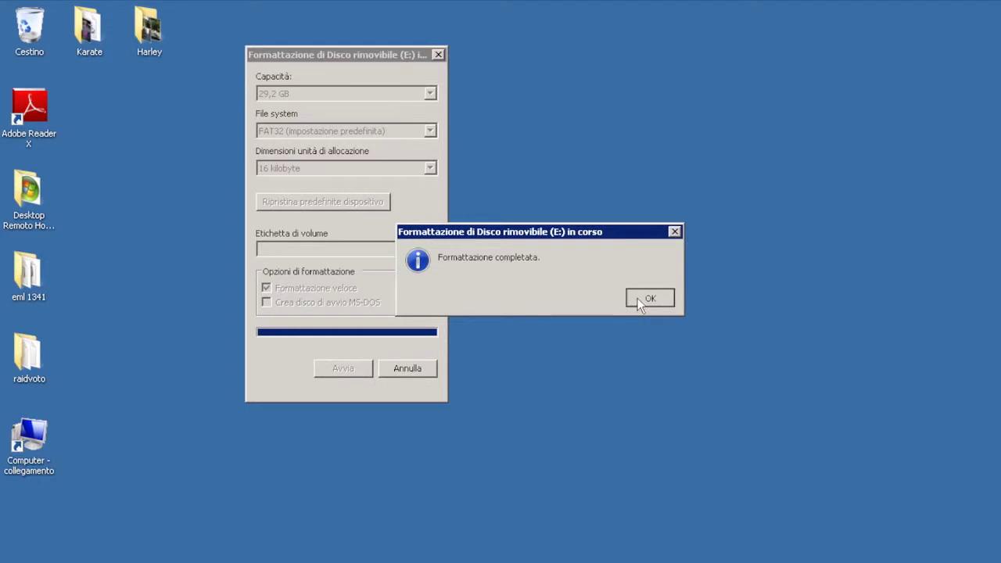
Step: Close the completed format dialogs and open the removable drive E: in a file window
left_click(637, 297)
left_click(406, 367)
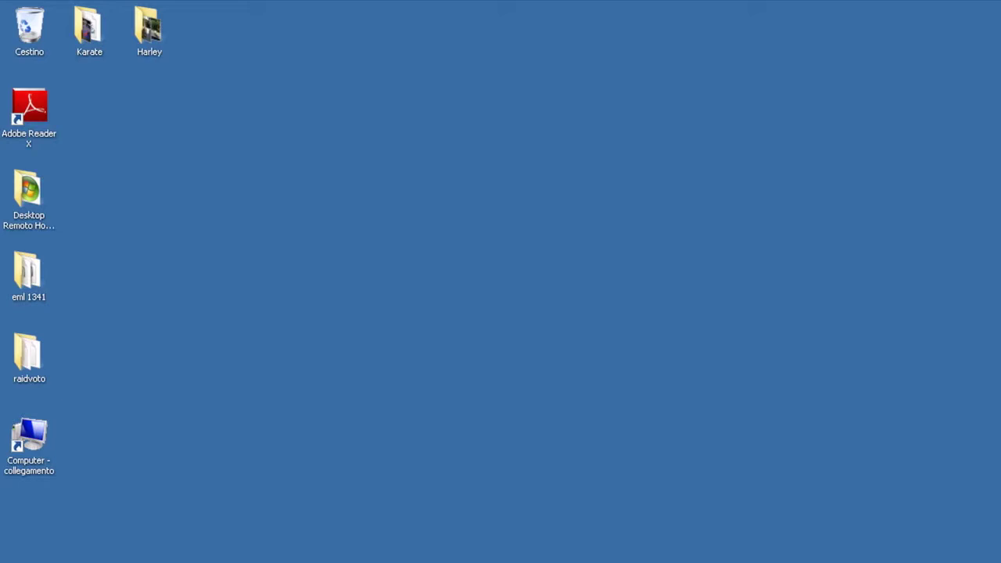
key("super+e")
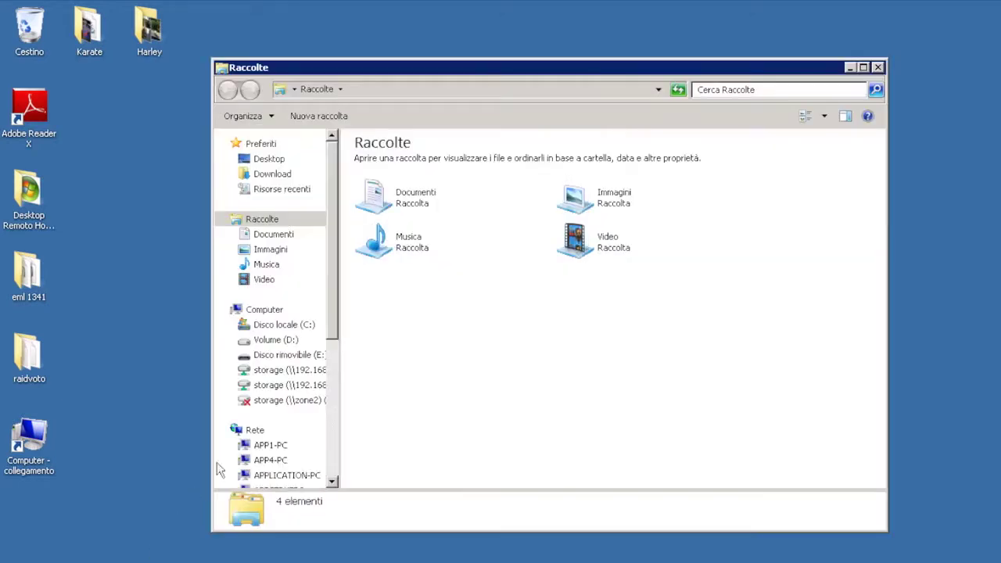
left_click(281, 355)
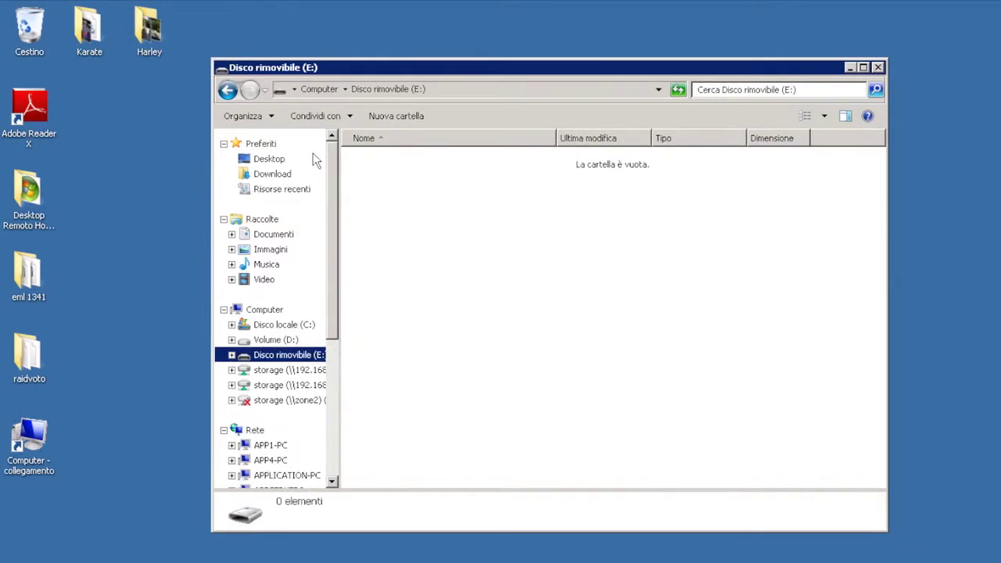
Step: Copy the Harley folder from the desktop to the removable drive E:
left_click_drag(147, 30, 449, 227)
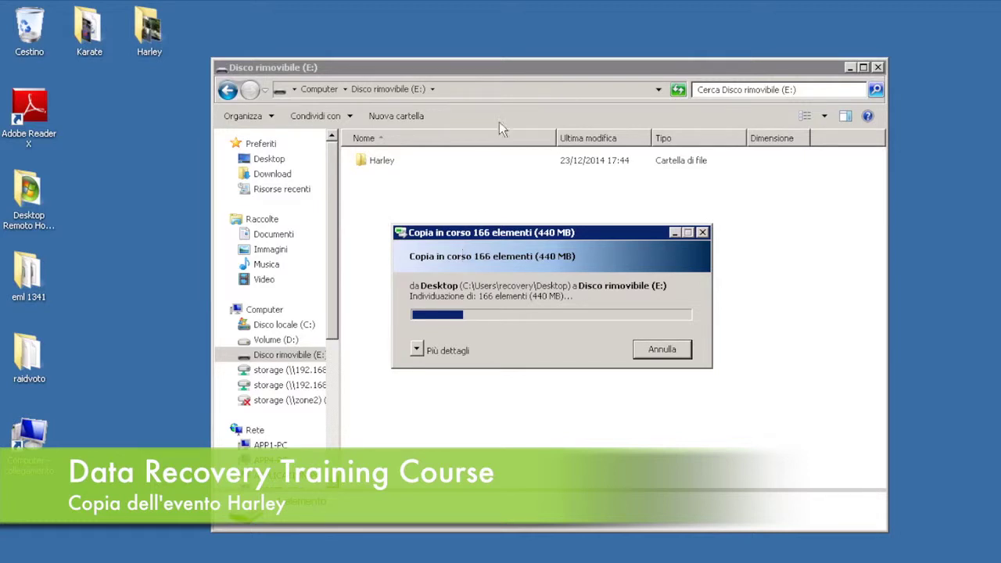
left_click_drag(502, 66, 465, 22)
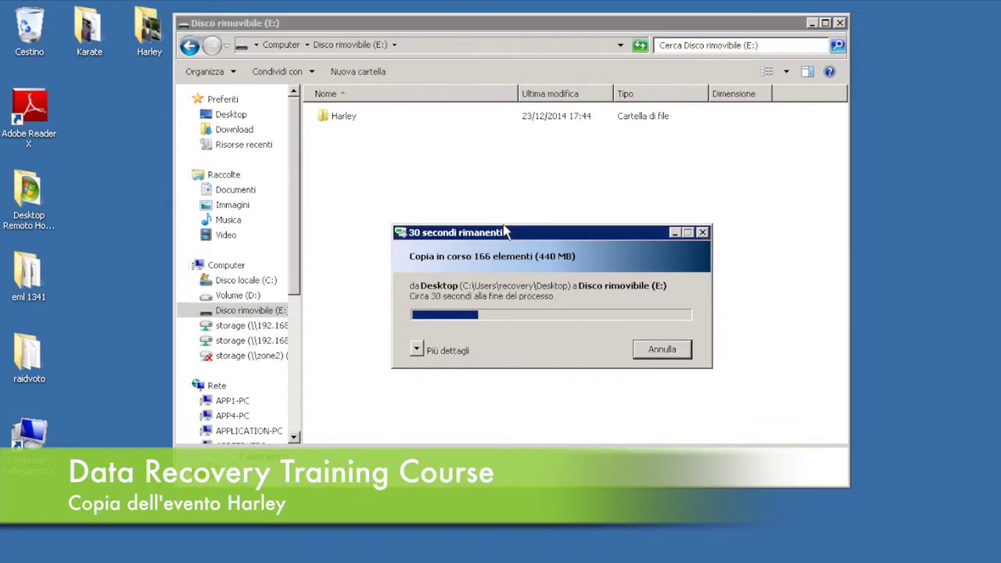
left_click_drag(512, 234, 547, 183)
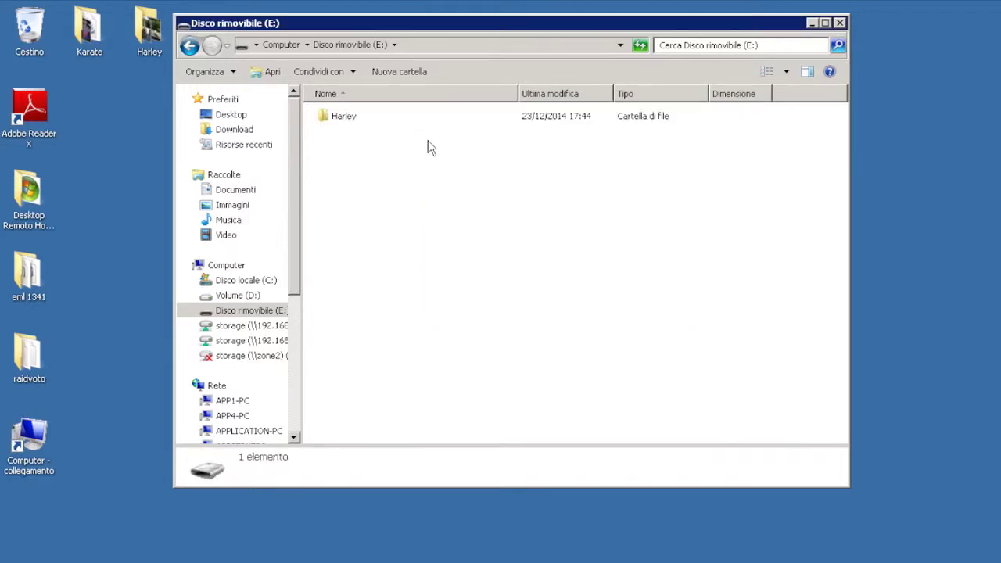
Step: Open the Harley folder on E:, show it maximized with extra large icons, and look through its photos
double_click(415, 116)
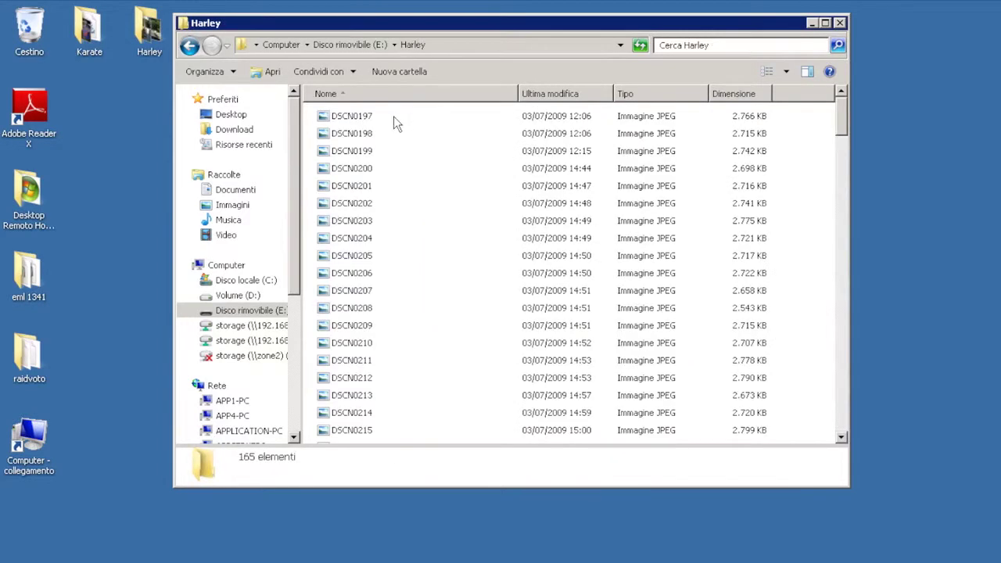
left_click(786, 73)
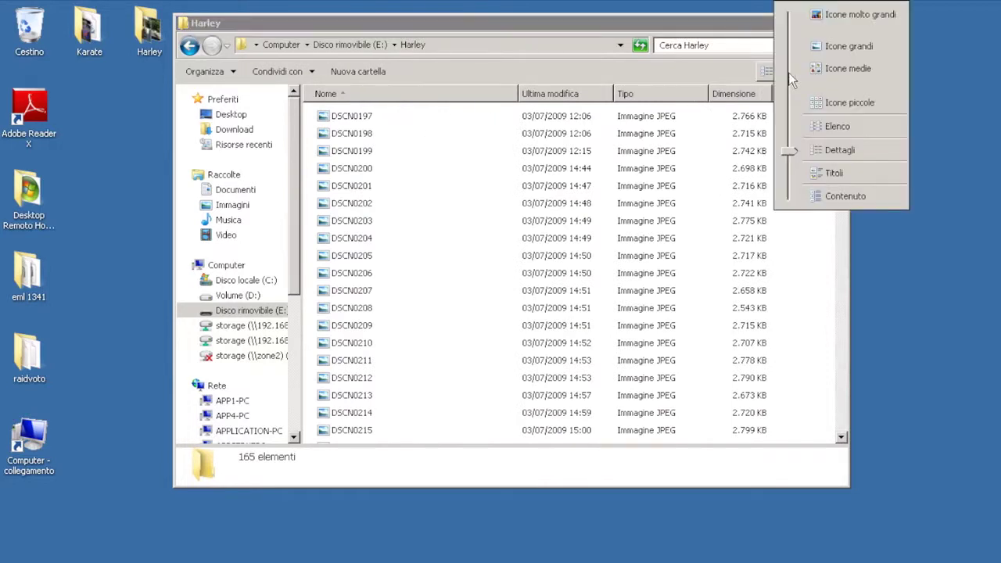
left_click(830, 22)
left_click(824, 22)
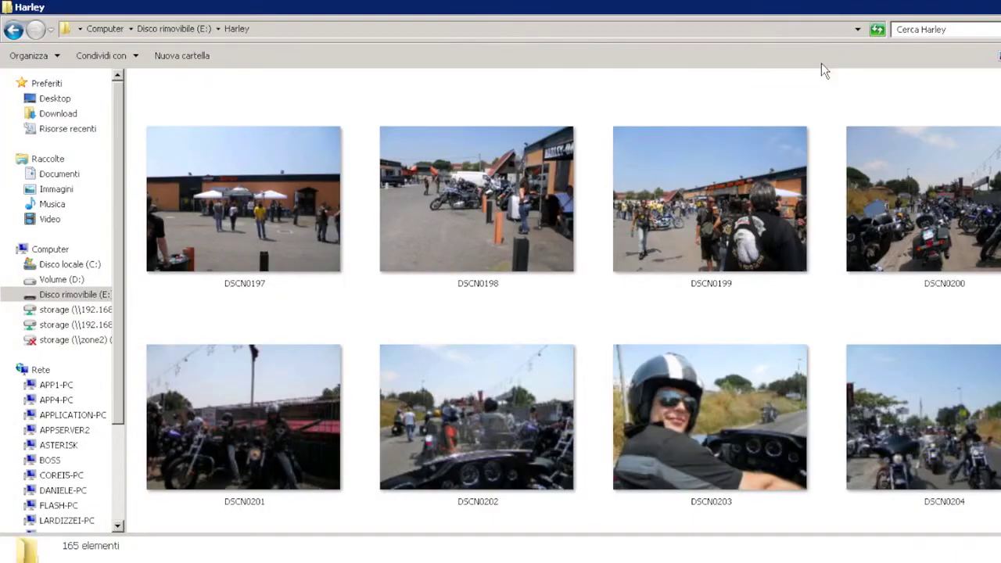
scroll(573, 301, "down", 7)
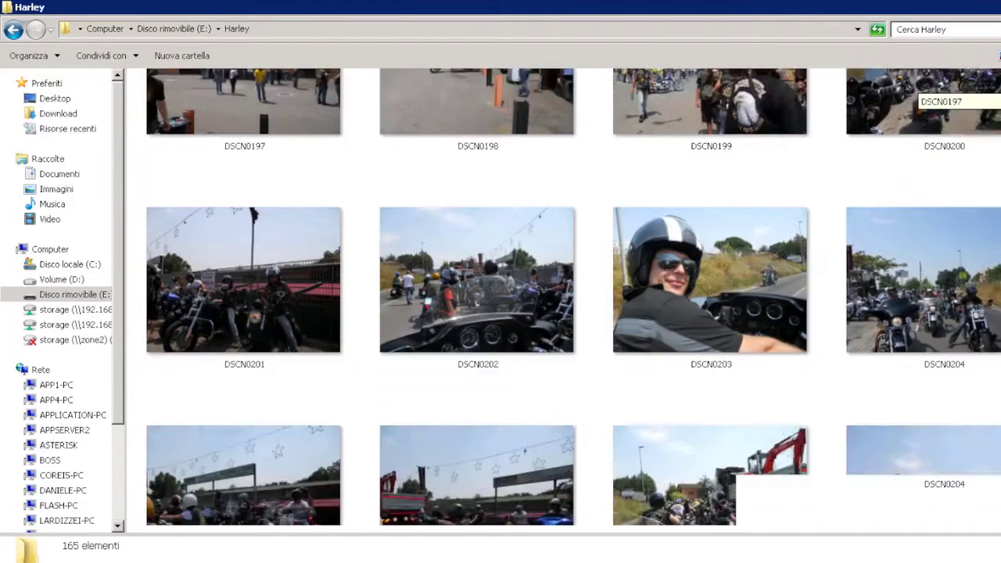
scroll(573, 301, "down", 15)
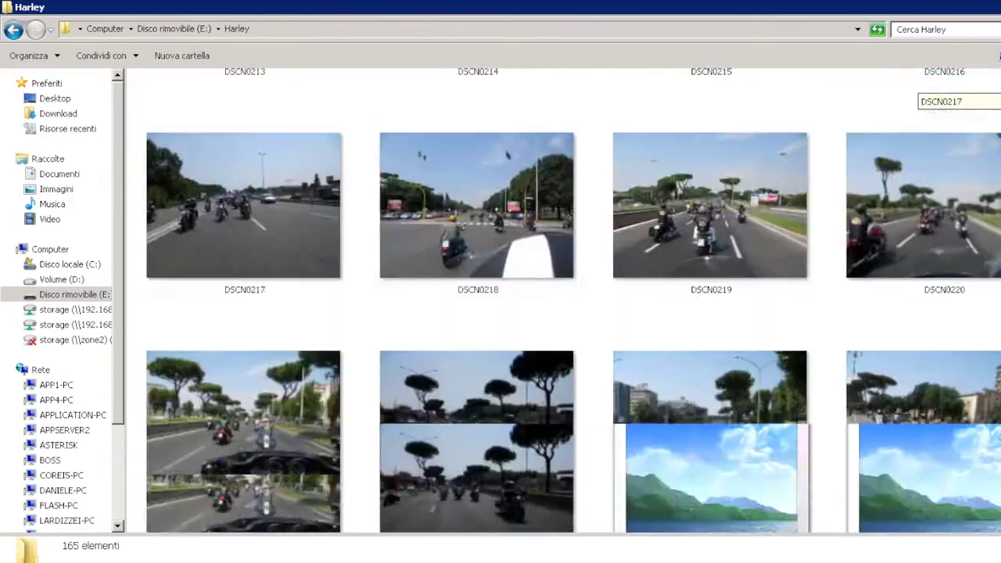
scroll(573, 301, "down", 20)
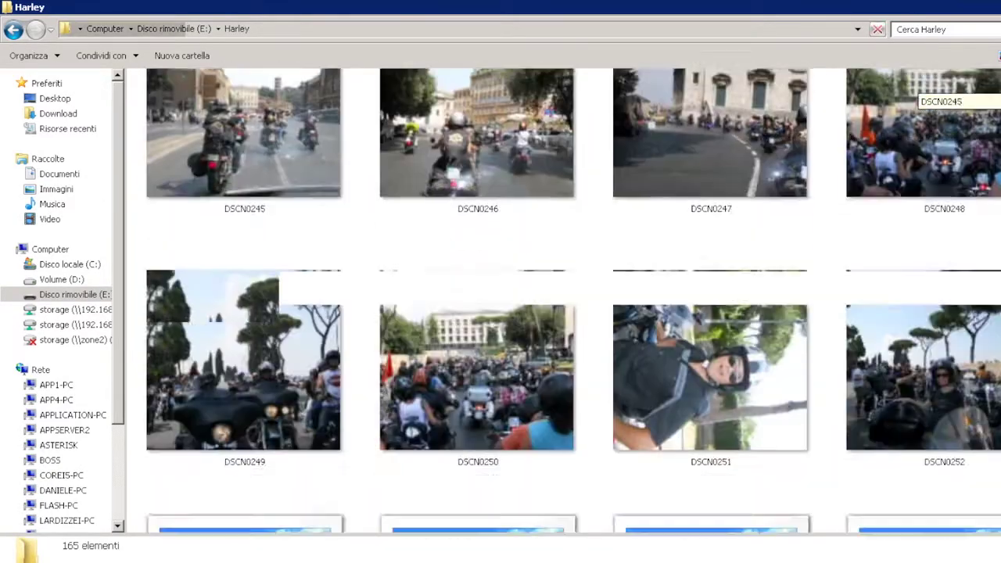
scroll(573, 301, "down", 5)
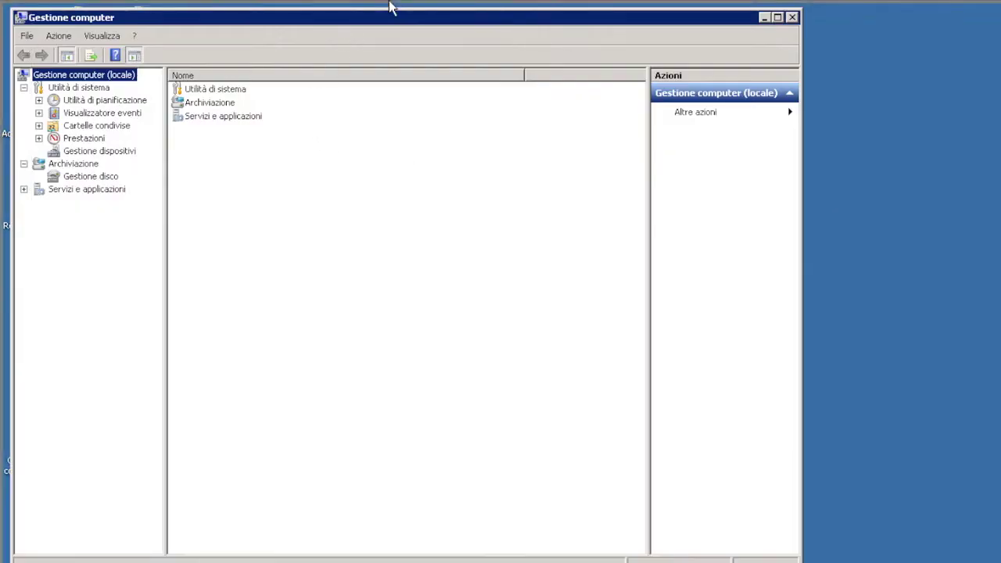
Step: Maximize Computer Management and open Disk Management
double_click(395, 16)
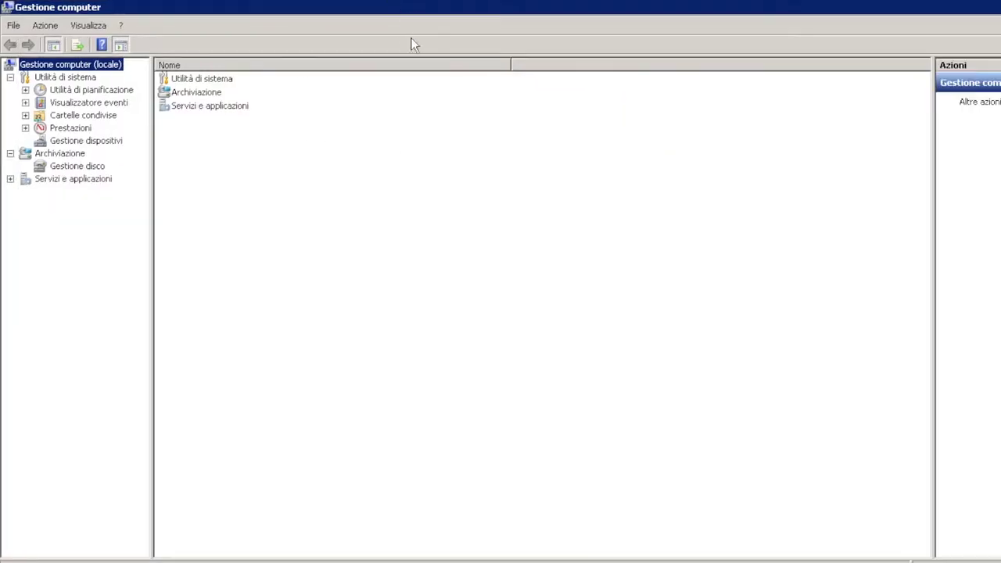
left_click(65, 167)
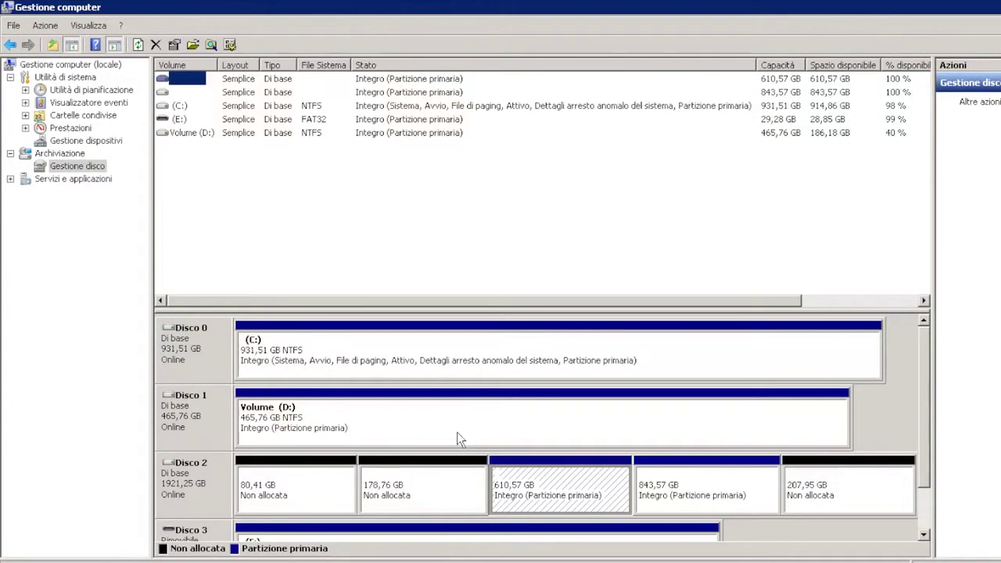
left_click(313, 491)
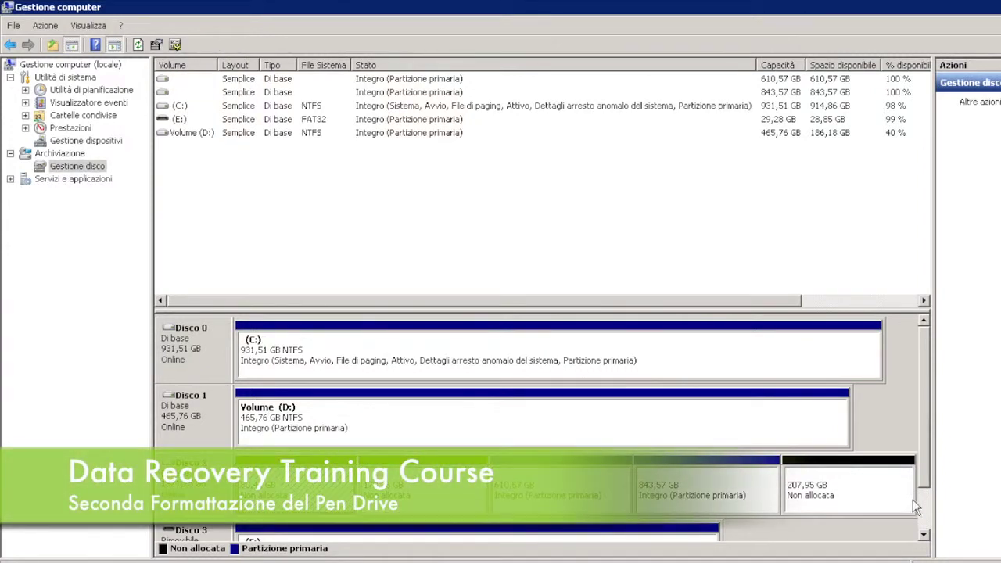
Step: Quick-format the removable E: partition on Disk 3 as FAT32 with label Volume and the default allocation unit size
scroll(912, 500, "down", 1)
right_click(383, 458)
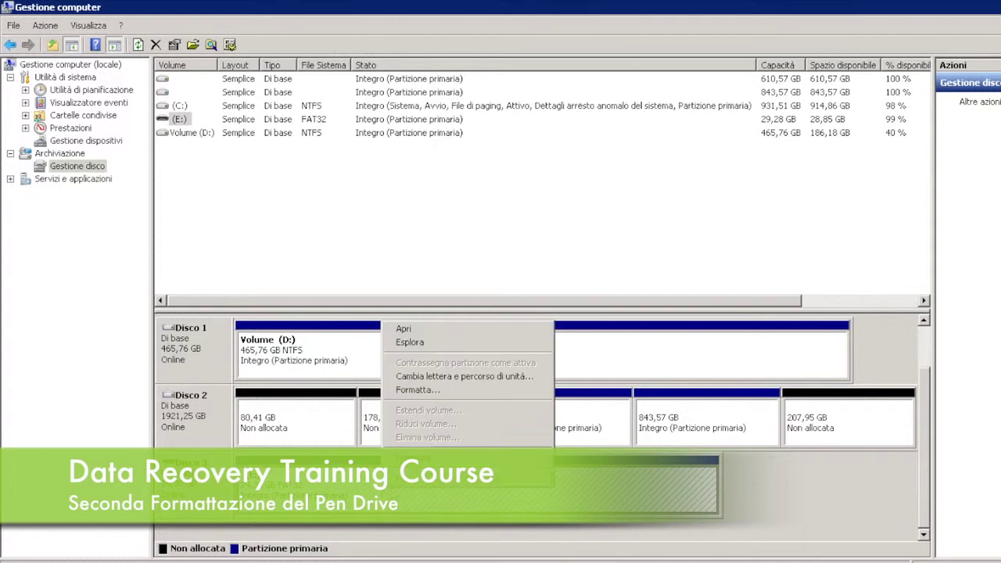
left_click(452, 392)
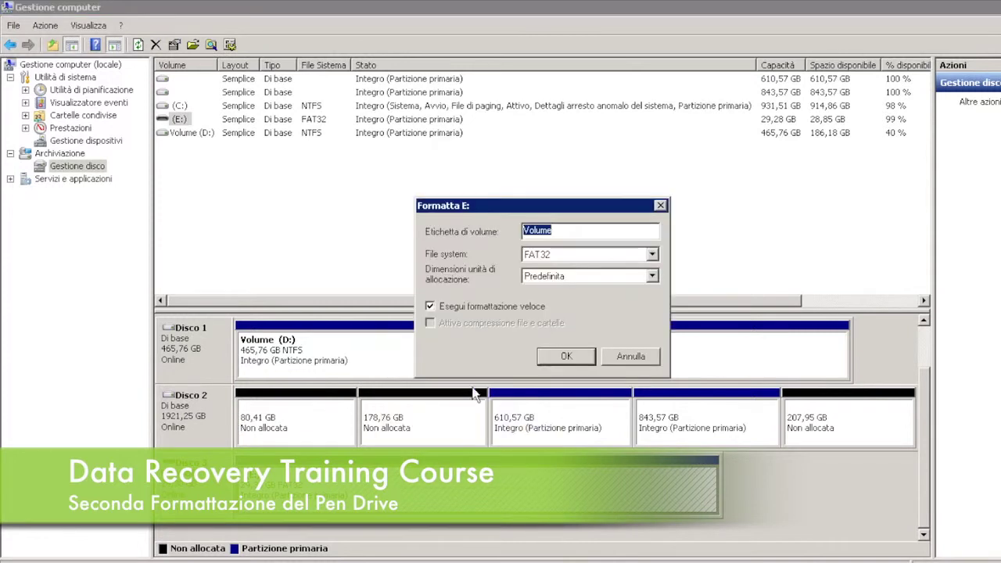
left_click(565, 355)
key("Return")
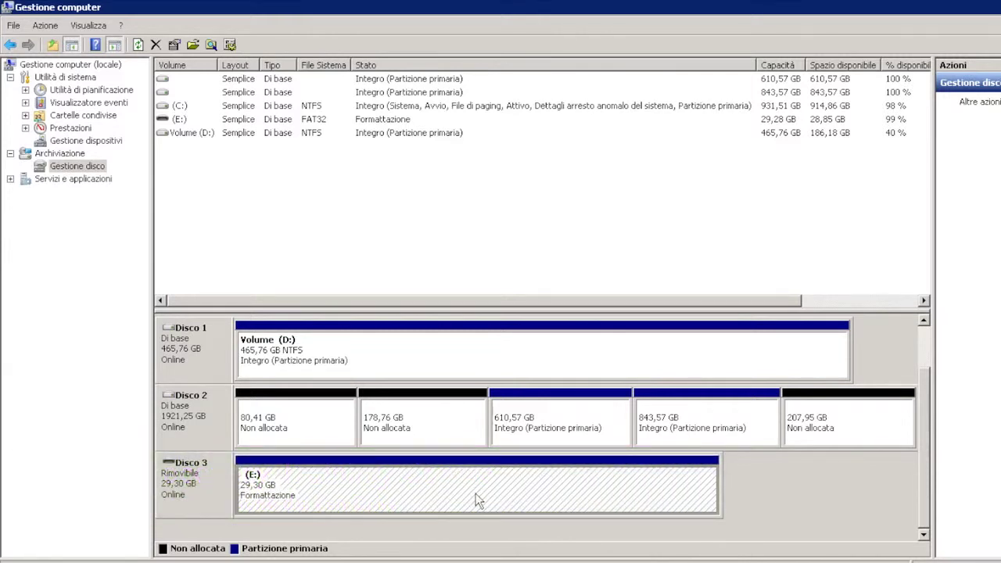
Step: Open the E: volume from Disk Management and copy the Karate folder from the desktop onto it
right_click(478, 500)
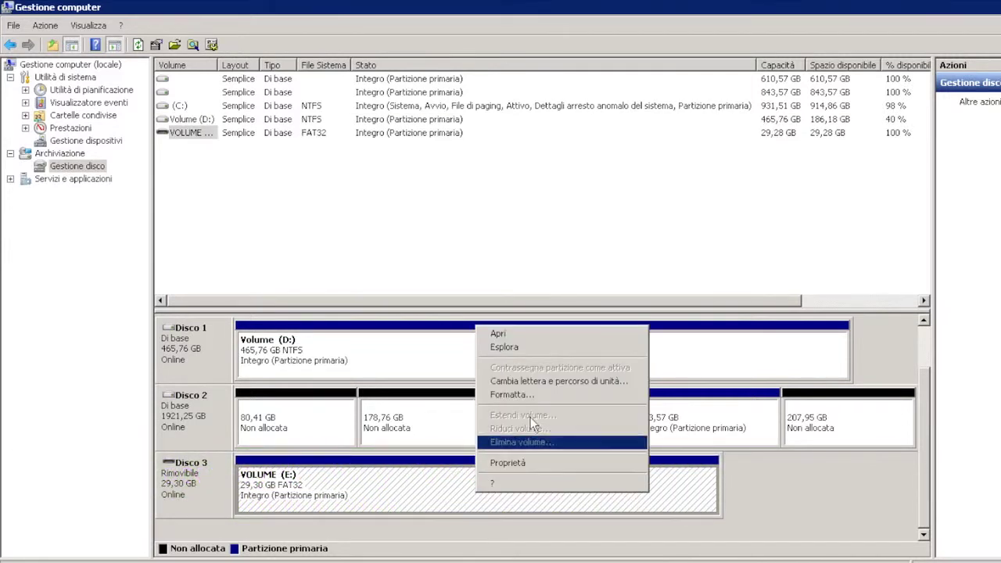
left_click(538, 346)
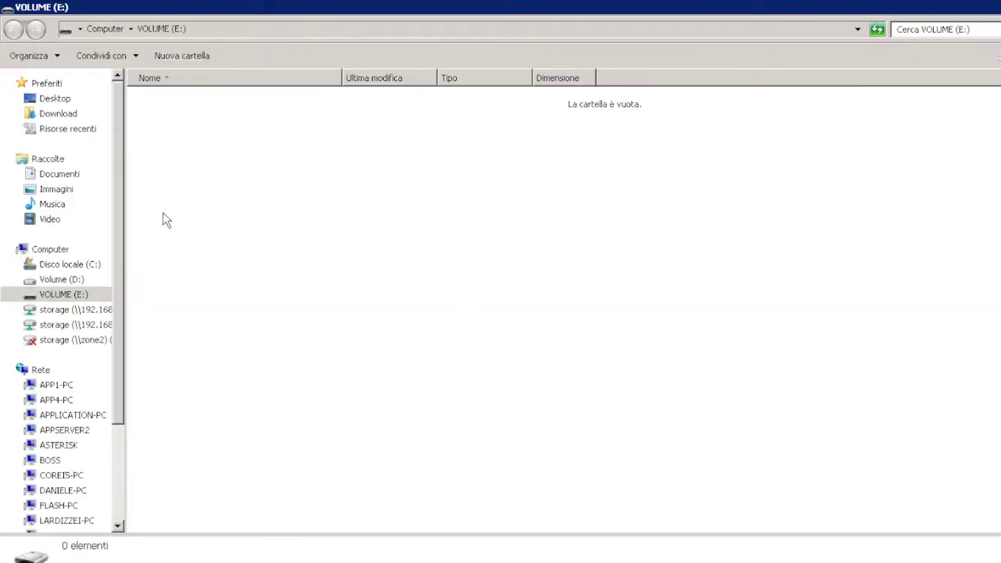
left_click(54, 99)
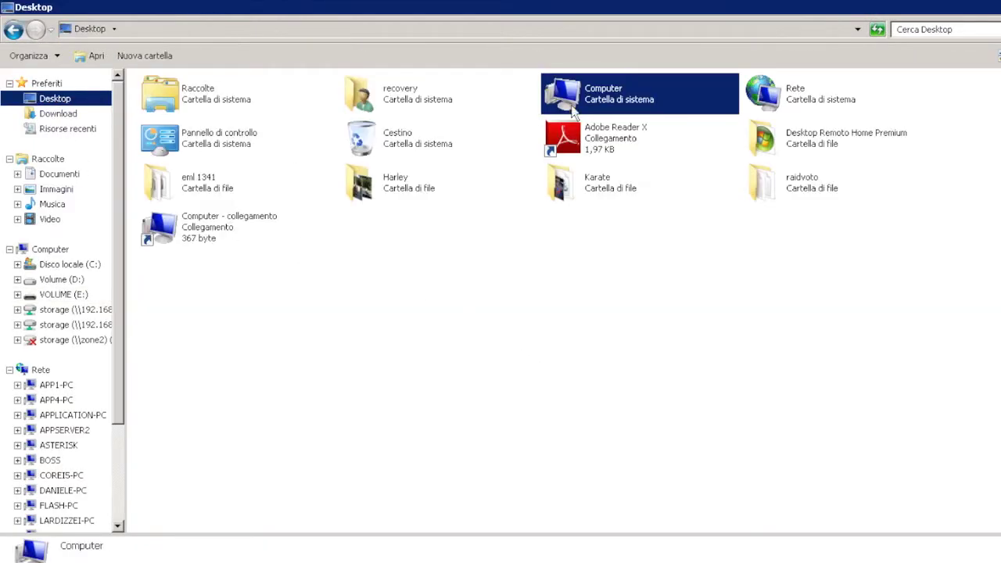
left_click(590, 185)
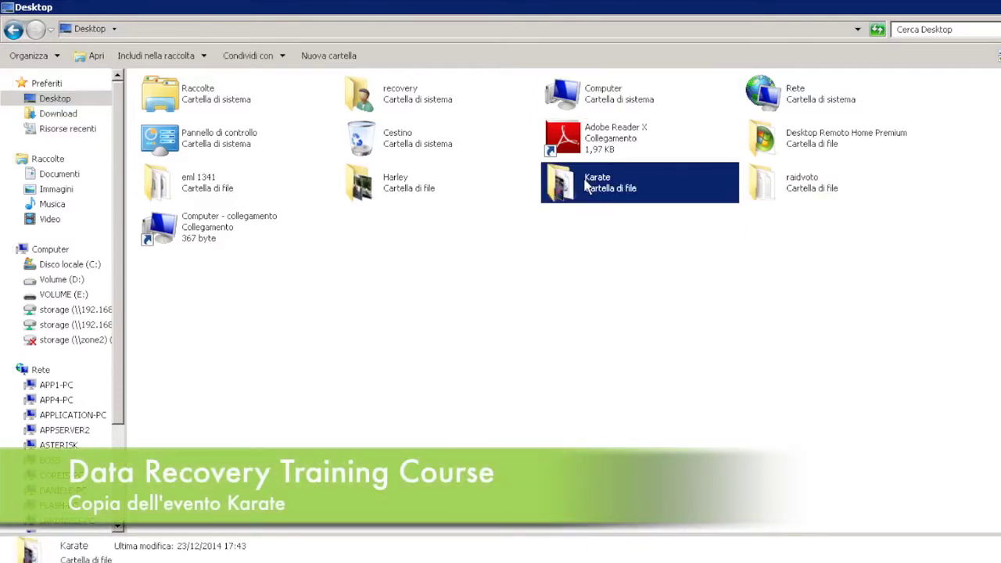
right_click(586, 186)
left_click(612, 306)
left_click(62, 294)
right_click(423, 191)
left_click(479, 280)
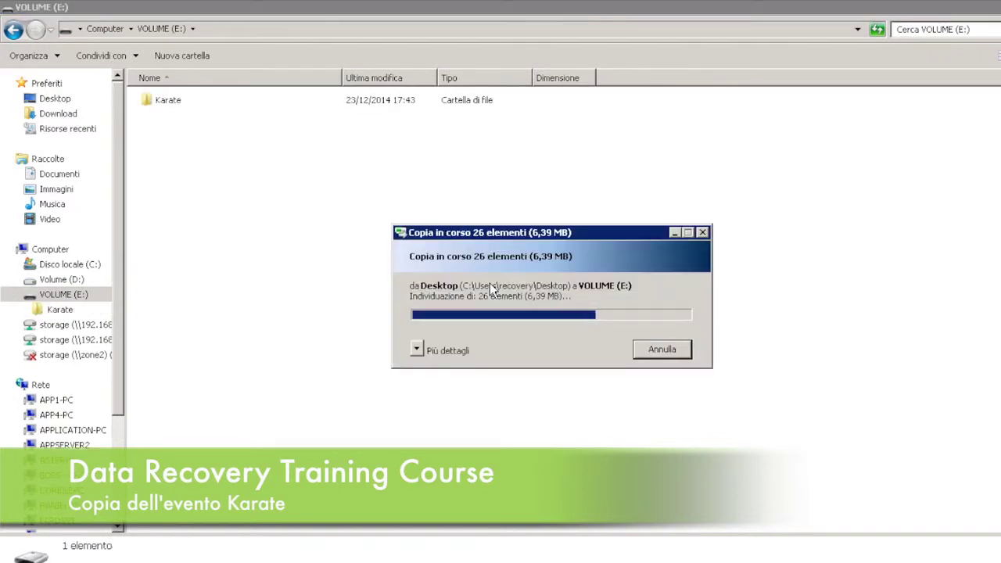
Step: Open the copied Karate folder on E: and show its photos as large icons
double_click(183, 107)
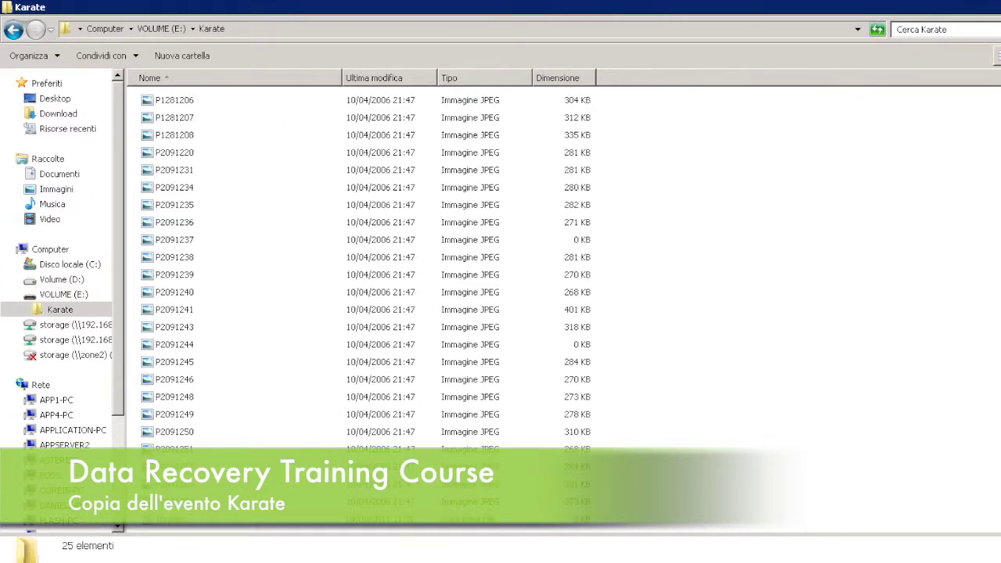
left_click(997, 56)
left_click(977, 86)
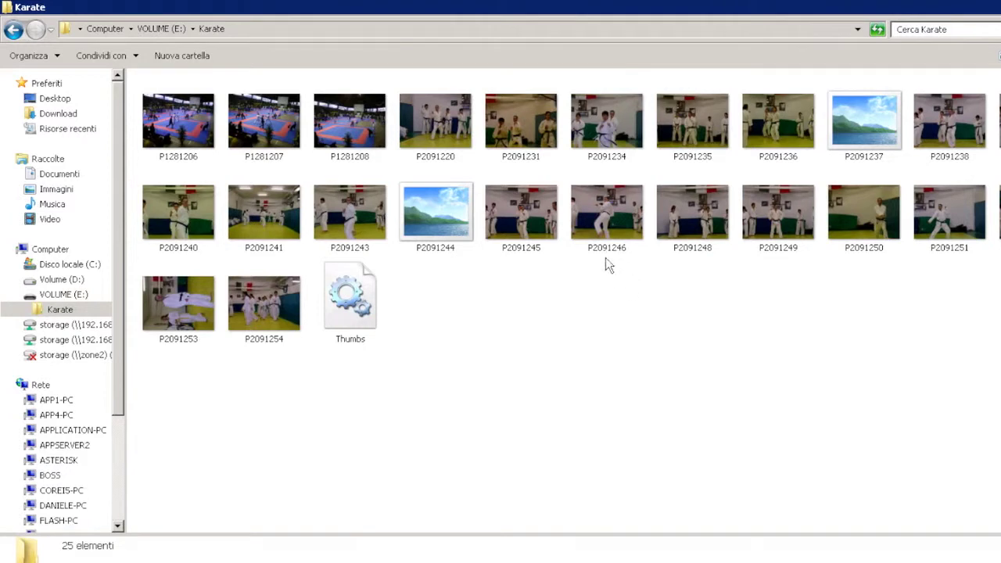
Step: Preview the photos P2091245 and P1281208 from the Karate folder, closing the viewer after each one
left_click(561, 224)
double_click(563, 226)
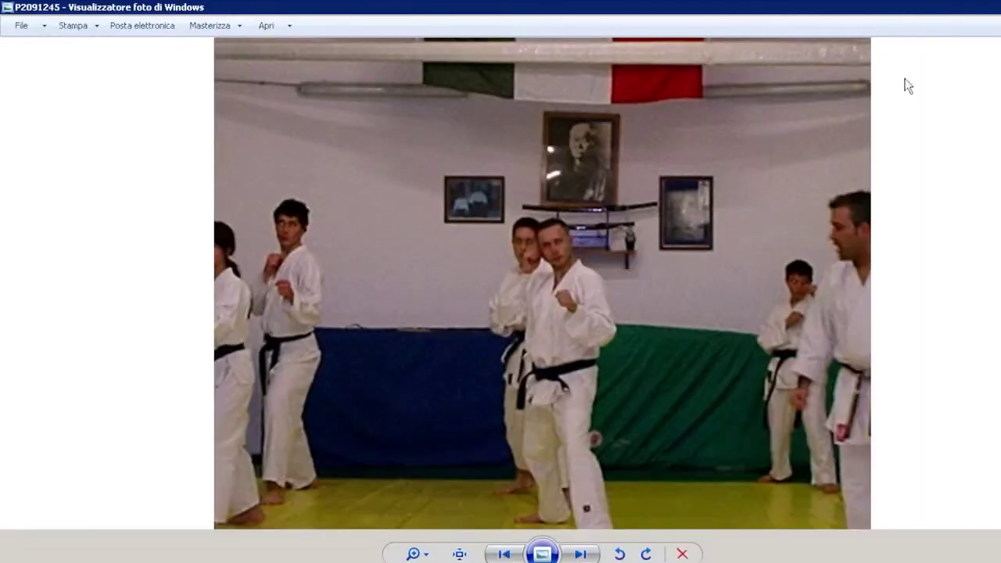
key("alt+F4")
double_click(353, 138)
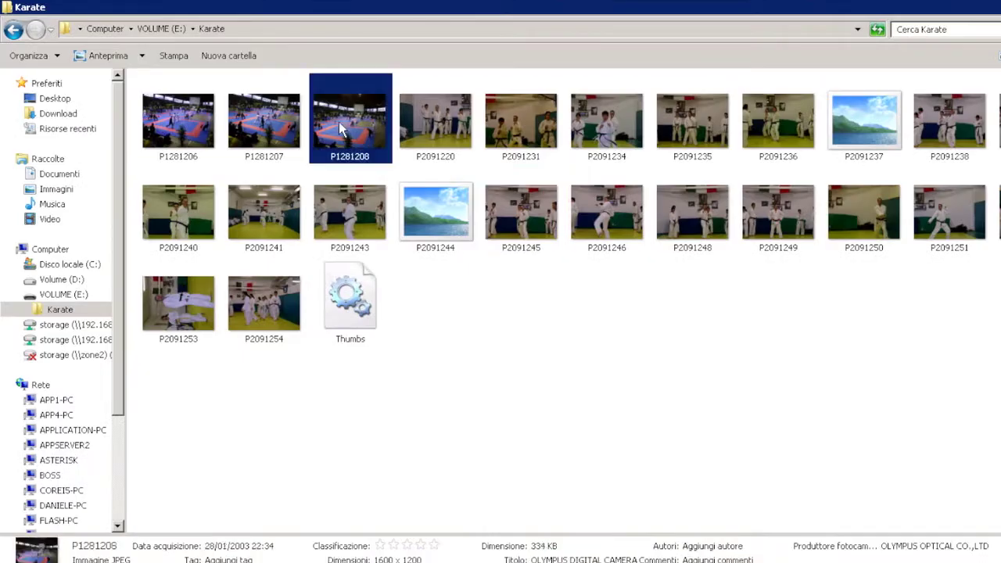
key("alt+F4")
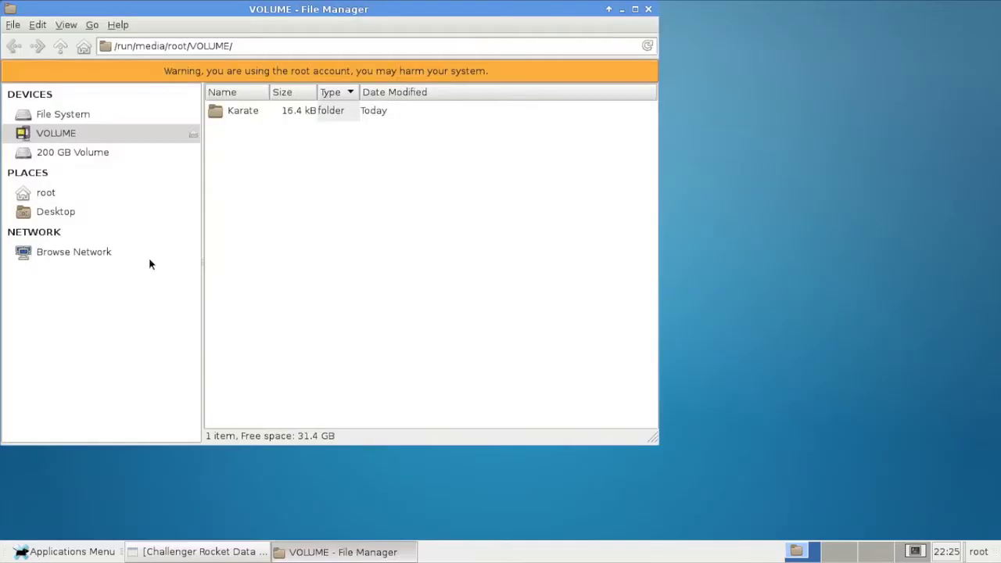
Step: Inspect the Karate folder on VOLUME in the Linux file manager with enlarged thumbnails, and close the window
double_click(223, 115)
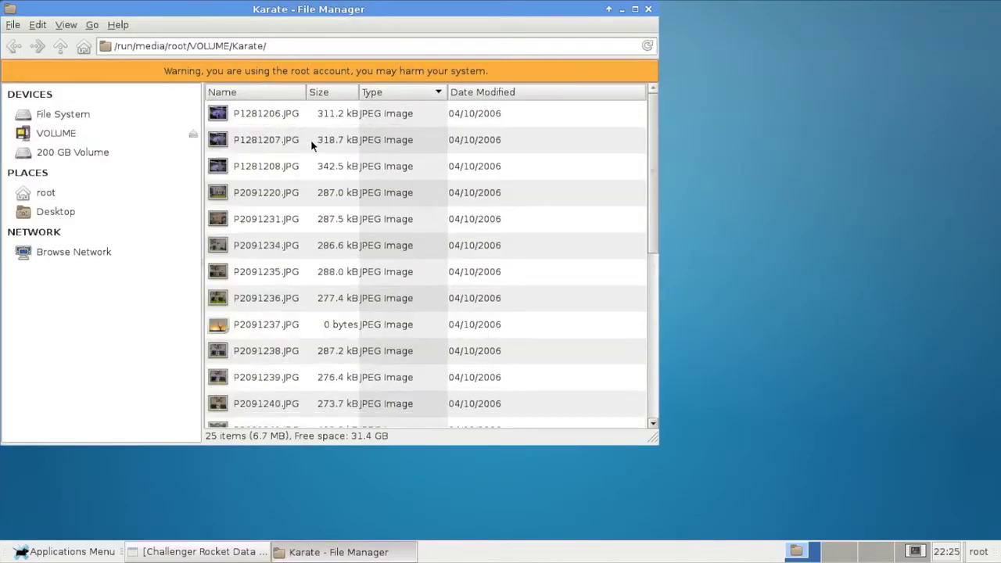
scroll(310, 139, "up", 5)
mouse_move(654, 105)
left_mouse_down()
mouse_move(647, 268)
mouse_move(665, 390)
mouse_move(651, 96)
left_mouse_up()
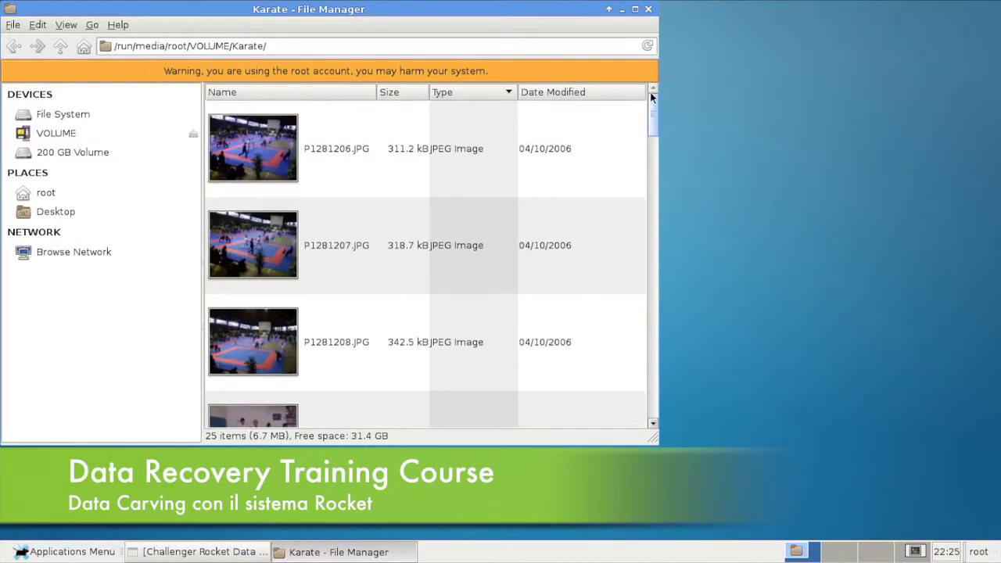
left_click(648, 9)
Step: Switch to the Challenger Rocket Data Recovery Suite and start a new task
left_click(224, 555)
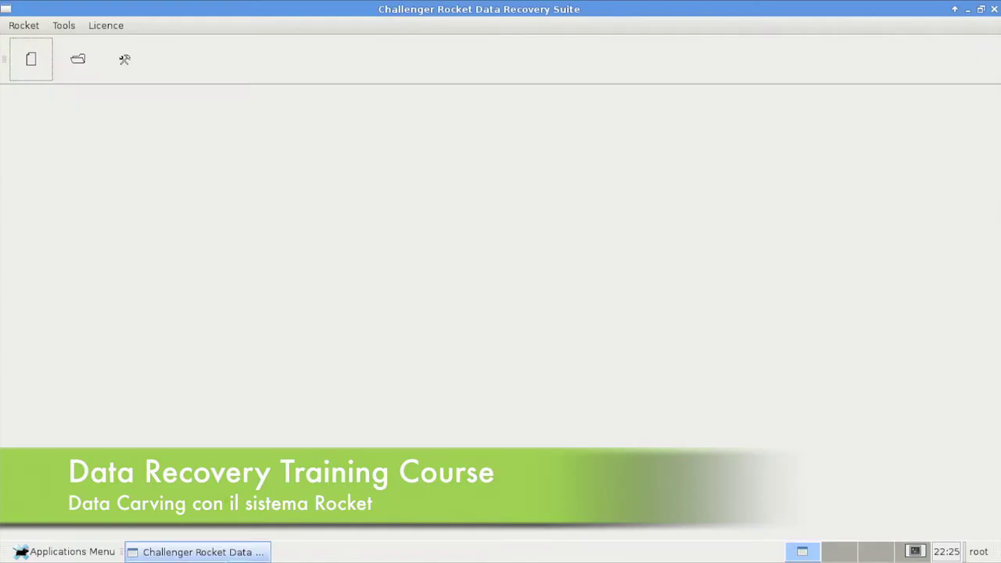
left_click(24, 25)
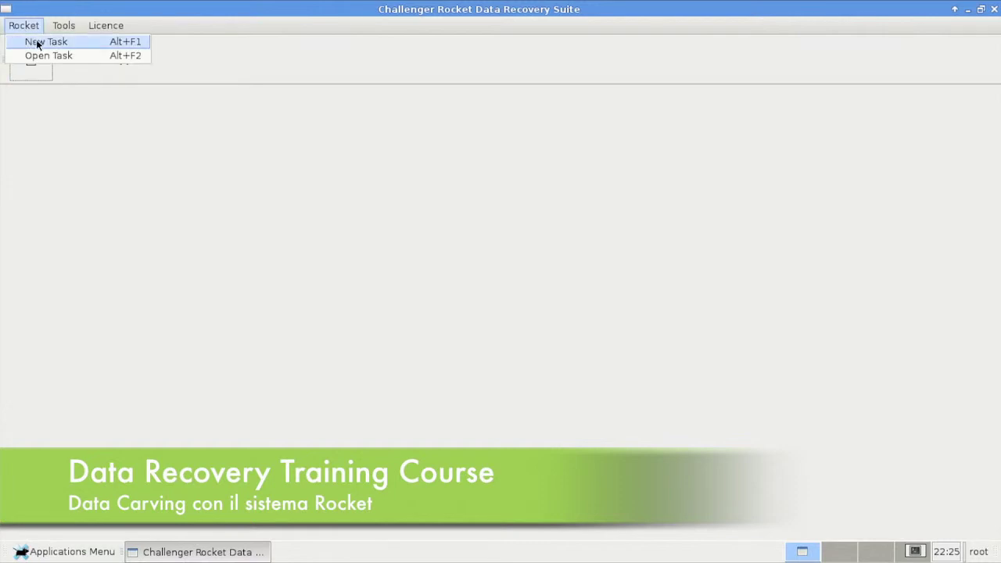
left_click(35, 41)
Step: Choose Hard Drive Test as the task's operating mode and select the Kingston DataTraveler /dev/sdc as source device
left_click(334, 183)
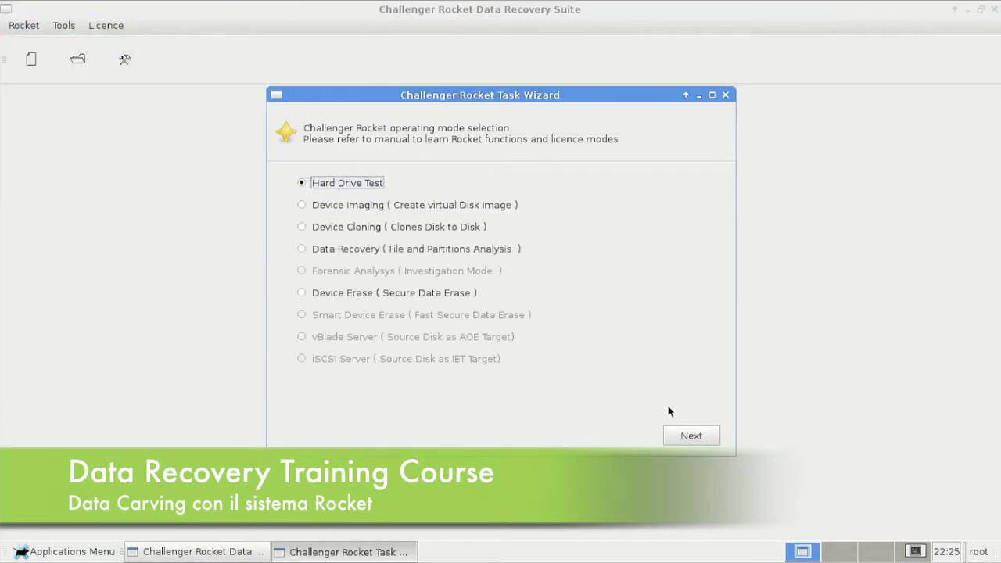
left_click(681, 435)
left_click(536, 249)
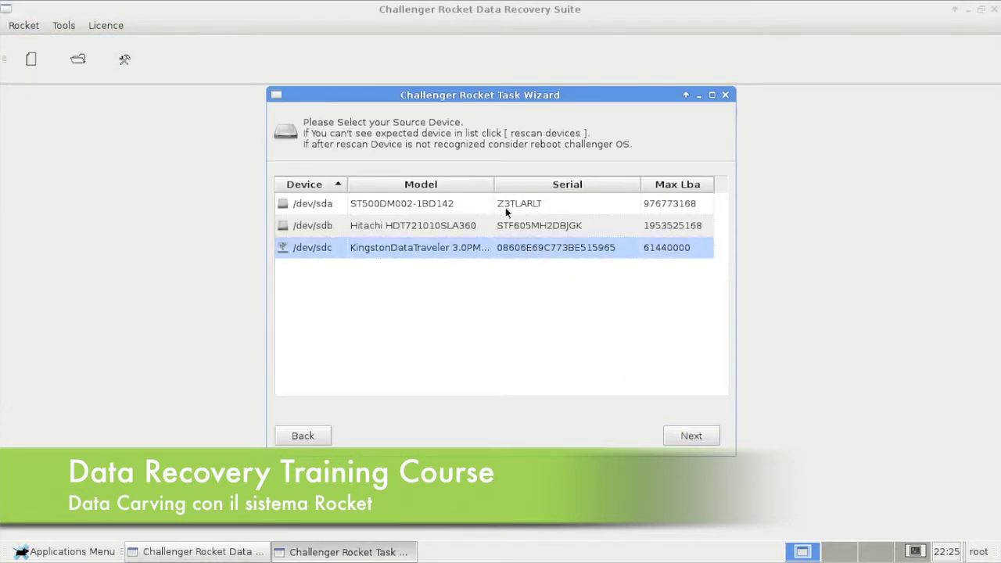
Step: Complete the task wizard with the selected Kingston source device and /tmp as the task files path
left_click_drag(494, 184, 583, 181)
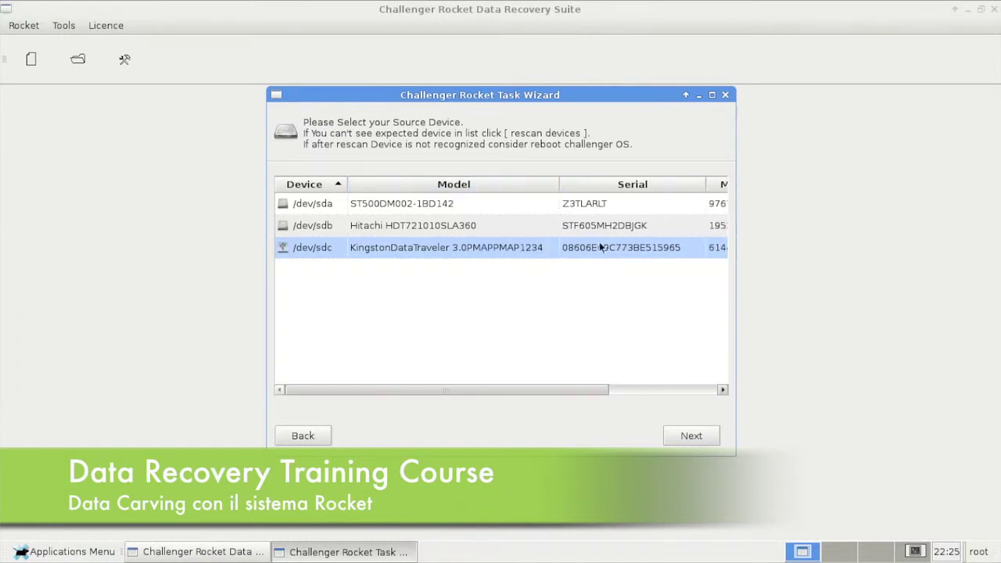
left_click(701, 433)
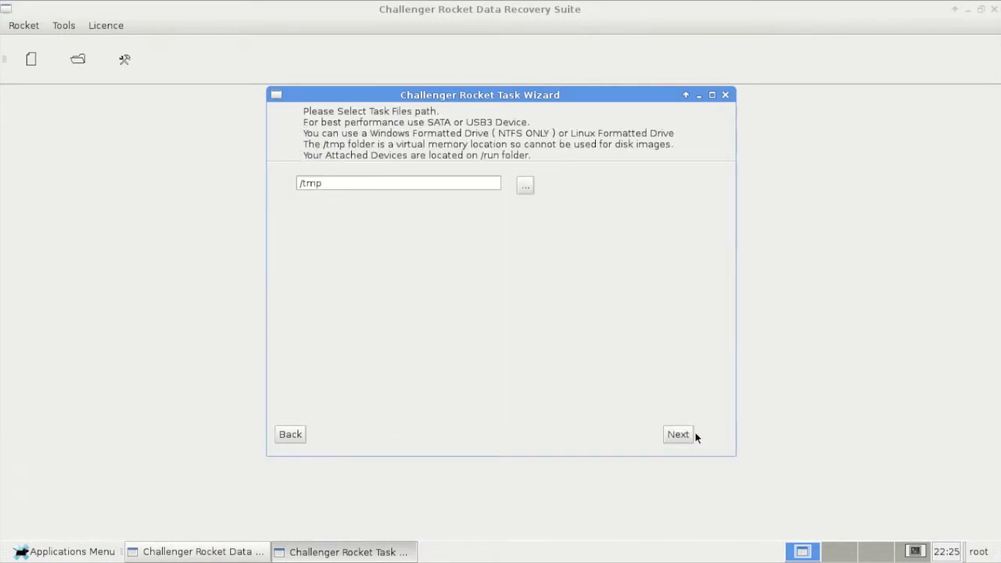
left_click(686, 435)
left_click(679, 434)
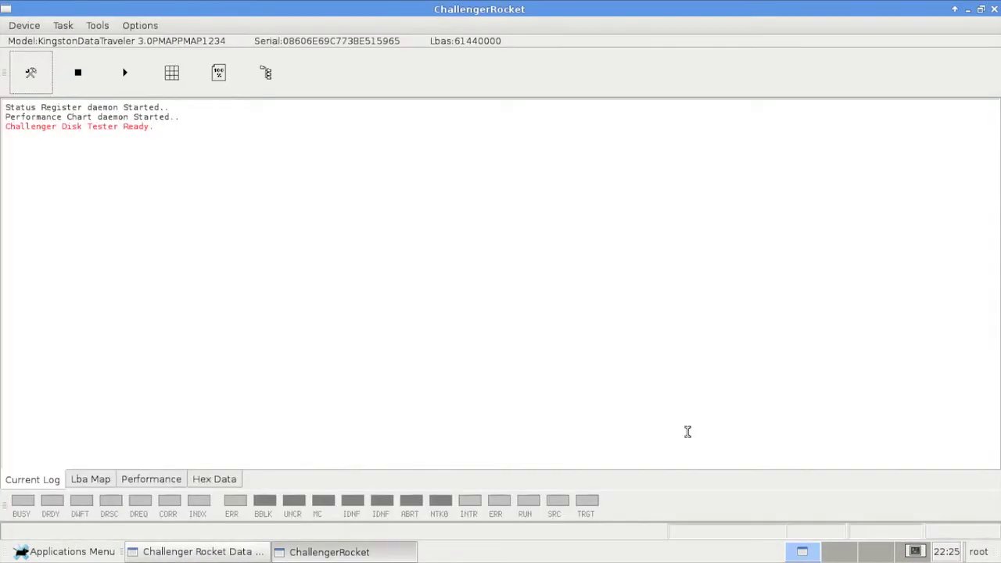
Step: Show the file browser, load the Kingston DataTraveler's partitions and widen the Current Device column
left_click(265, 72)
left_click(94, 140)
left_click_drag(185, 140, 241, 141)
left_click_drag(149, 125, 192, 125)
Step: Add a virtual partition starting at LBA 0 to the Kingston DataTraveler
right_click(125, 140)
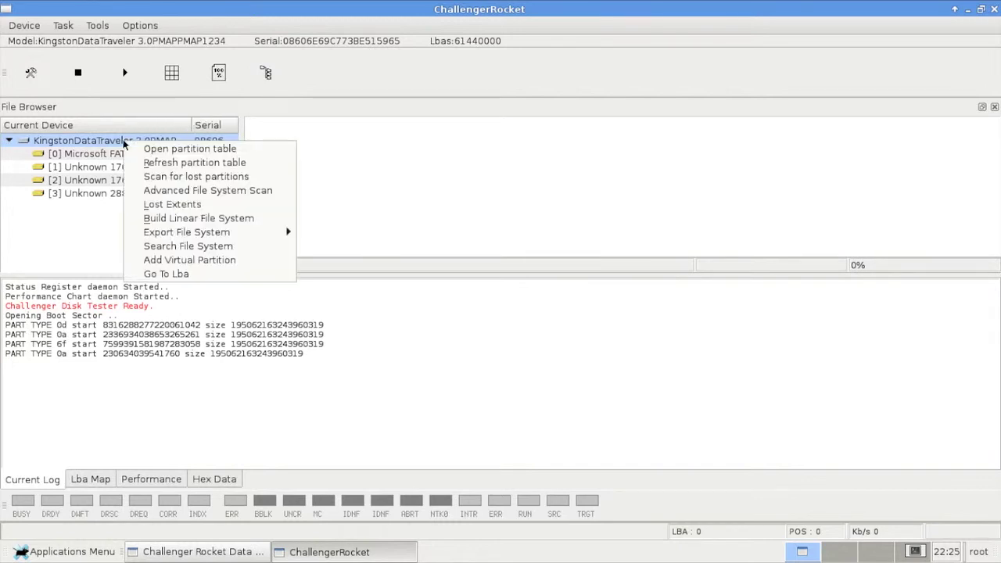
left_click(195, 260)
type("0")
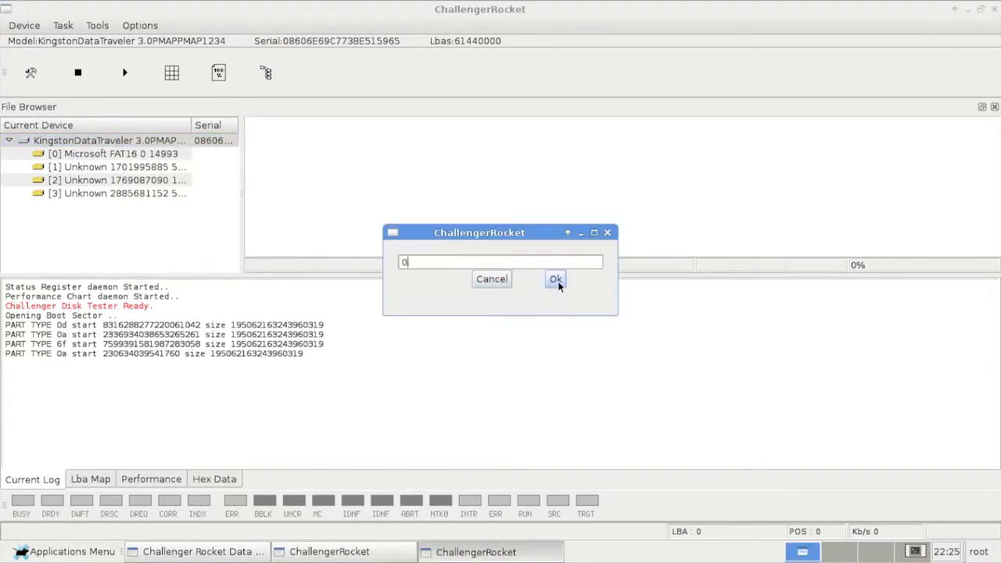
left_click(555, 279)
left_click(605, 233)
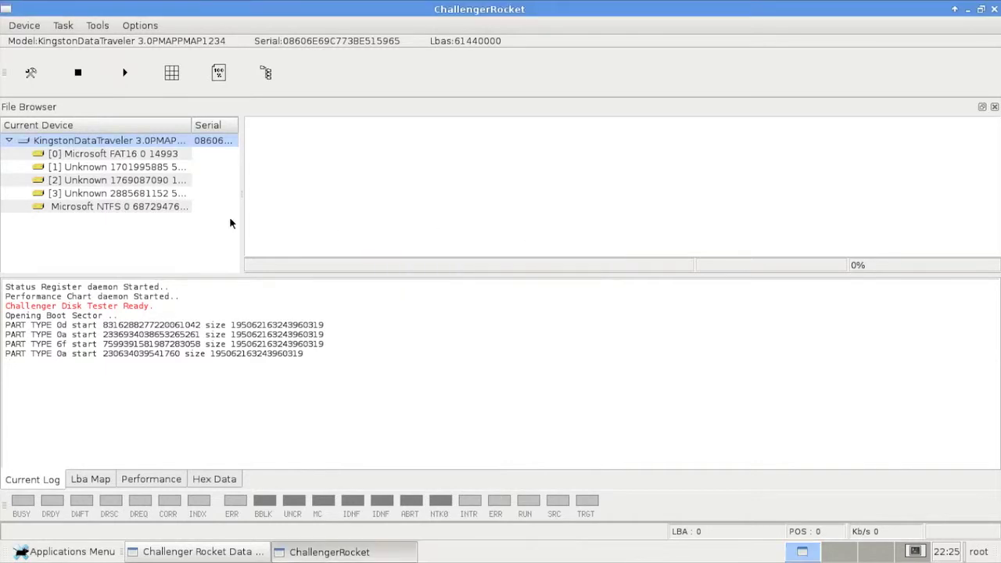
Step: Open the Advanced File System Scan options for the added Microsoft NTFS partition and expand the Pictures and Graphics signatures
left_click(144, 209)
right_click(144, 209)
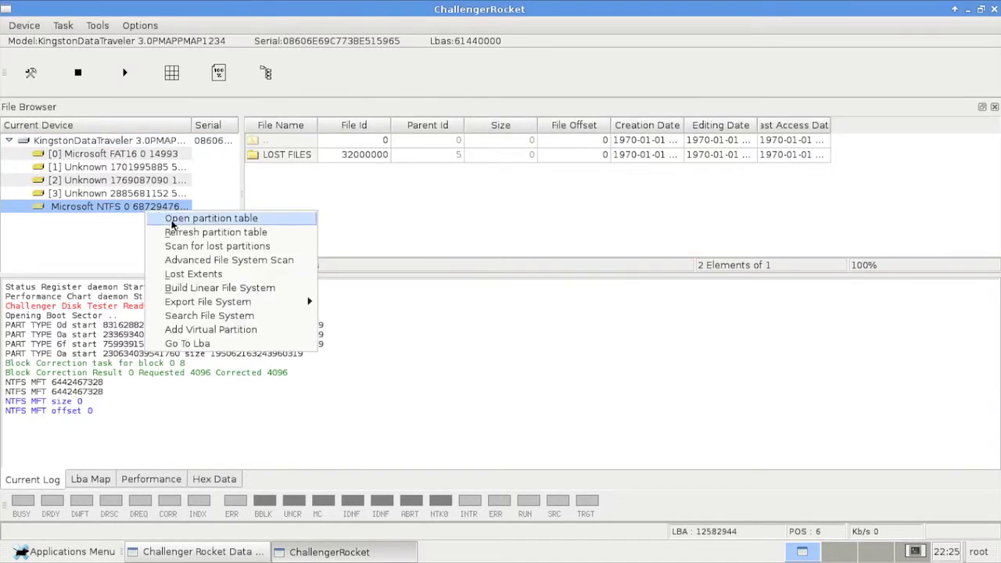
left_click(207, 261)
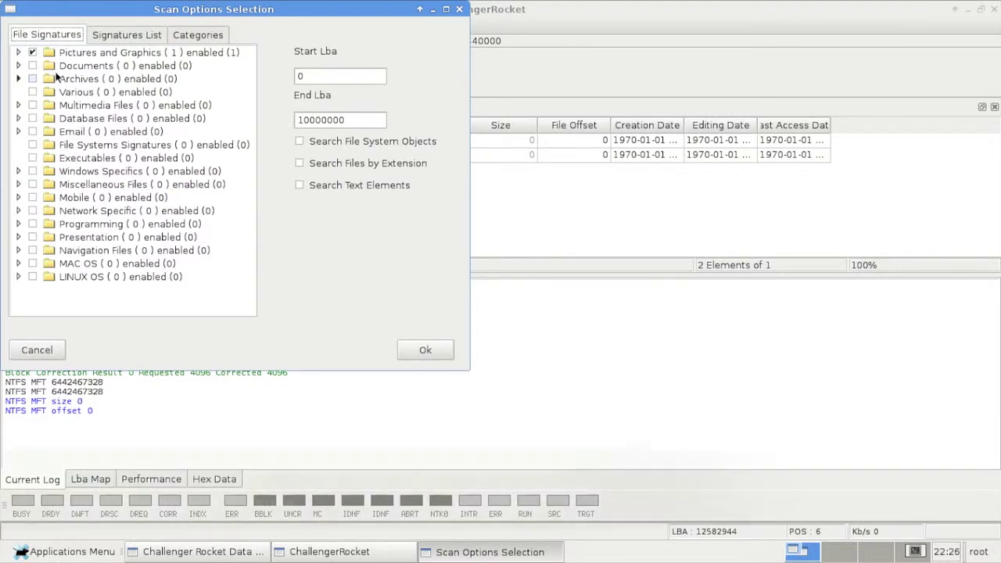
left_click(18, 53)
mouse_move(254, 112)
left_mouse_down()
mouse_move(268, 225)
mouse_move(240, 79)
left_mouse_up()
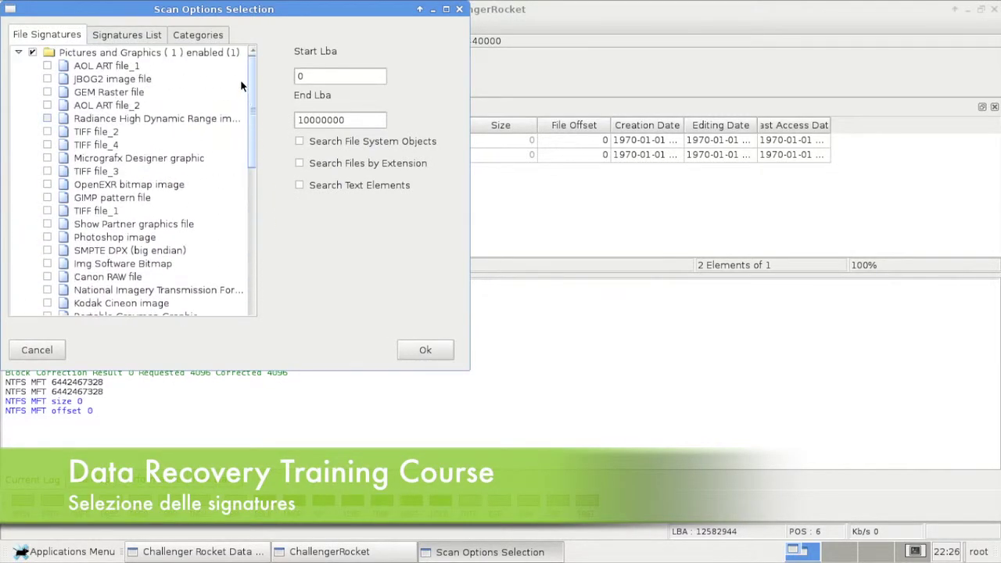
Step: Set the scan's End Lba to 61000000, run the signature scan and stop it early
double_click(355, 124)
type("61000000")
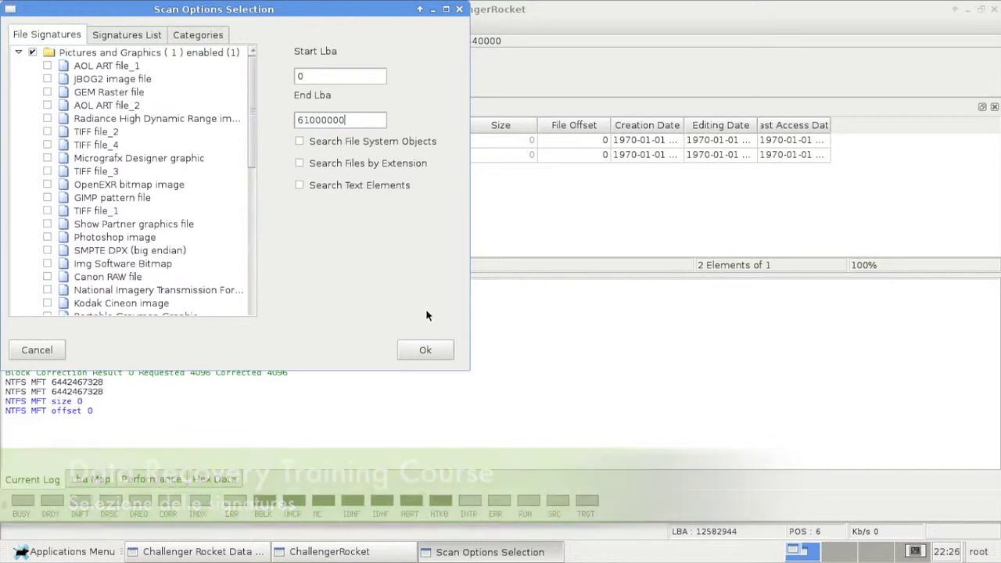
left_click(425, 350)
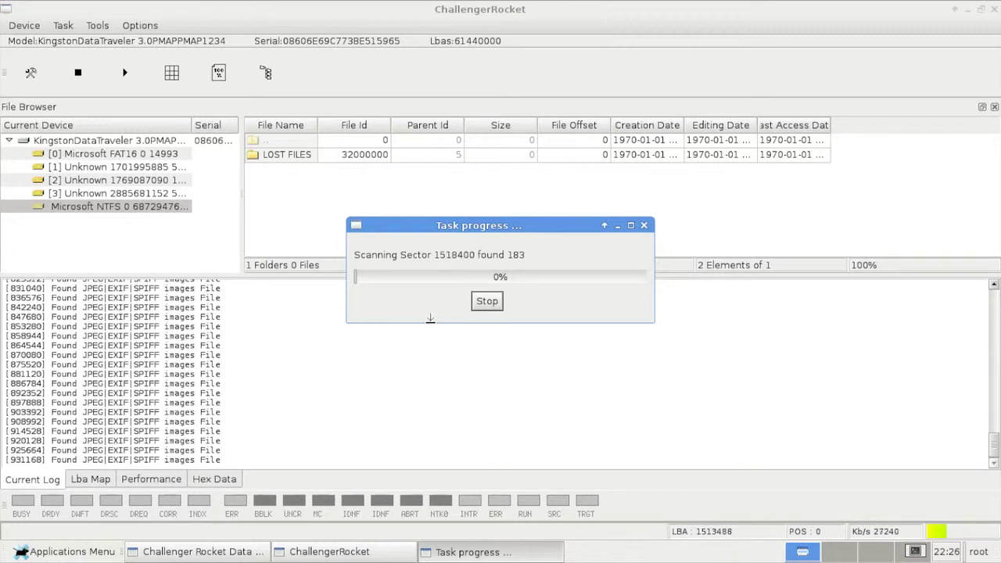
left_click(483, 303)
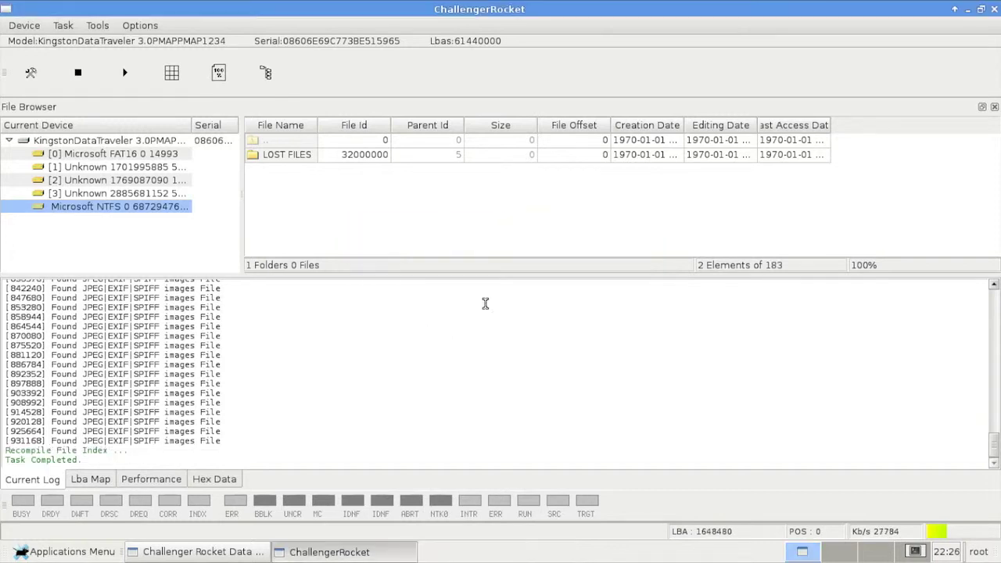
Step: Save the carved photos File32832.jpg through File446112.jpg from the LOST FILES folder to /tmp/
double_click(347, 158)
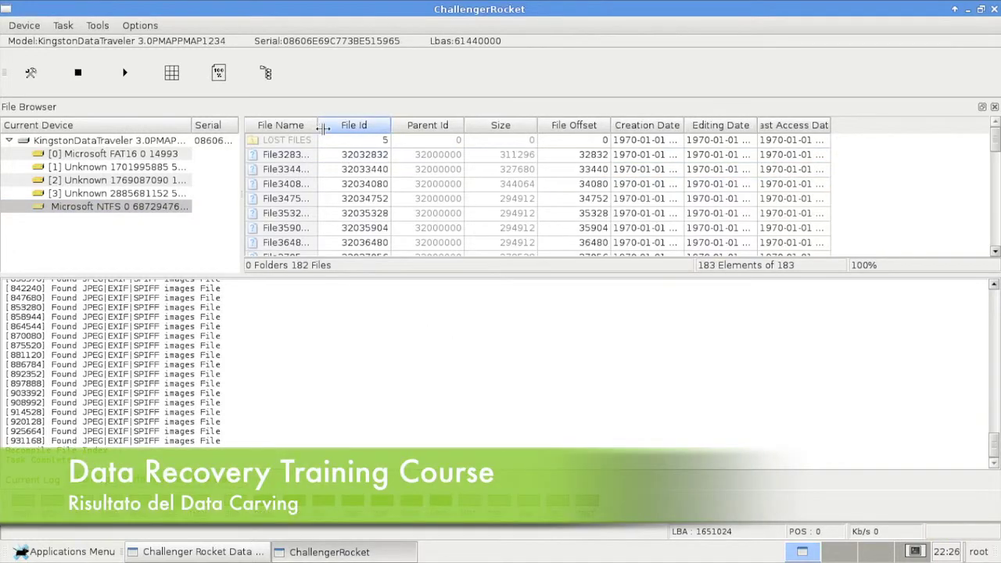
left_click_drag(318, 128, 415, 129)
left_click(372, 156)
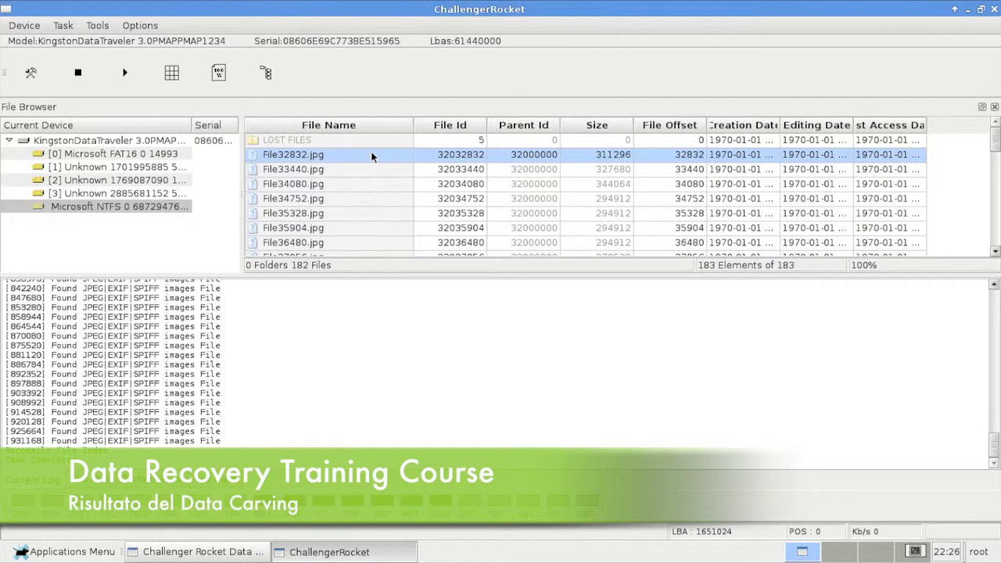
key("shift+Down")
key("shift+Down")
key("shift+Down")
key("shift+Down")
key("shift+Down")
key("shift+Down")
key("shift+Down")
key("shift+Down")
key("shift+Down")
key("shift+Down")
key("shift+Down")
key("shift+Down")
key("shift+Down")
key("shift+Down")
key("shift+Down")
key("shift+Down")
key("shift+Down")
key("shift+Down")
key("shift+Down")
key("shift+Down")
key("shift+Down")
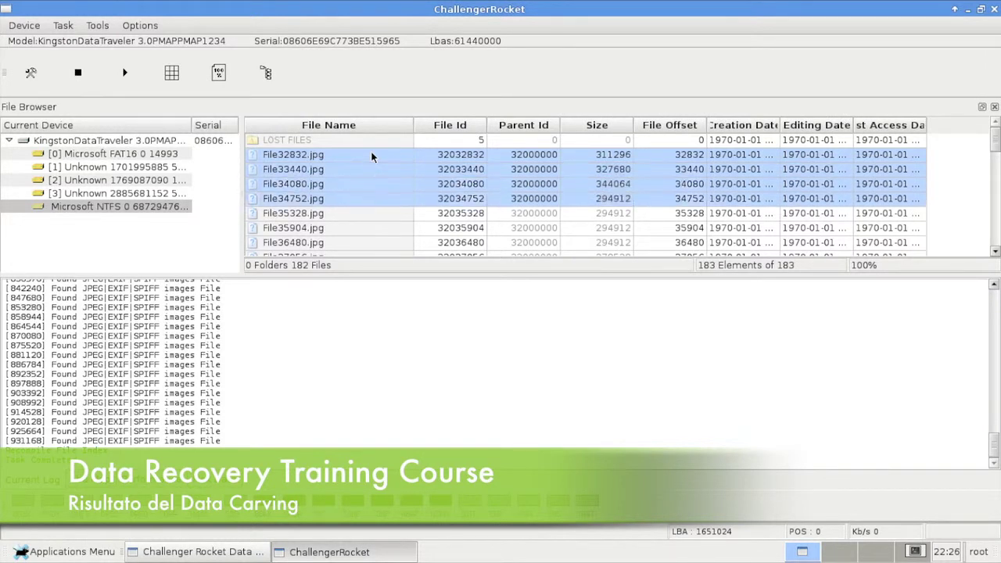
key("shift+Down")
key("shift+Down")
key("shift+Down")
key("shift+Down")
key("shift+Down")
key("shift+Down")
key("shift+Down")
key("shift+Down")
key("shift+Down")
key("shift+Down")
key("shift+Down")
key("shift+Down")
key("shift+Down")
key("shift+Down")
key("shift+Down")
key("shift+Down")
key("shift+Down")
key("shift+Down")
key("shift+Down")
key("shift+Down")
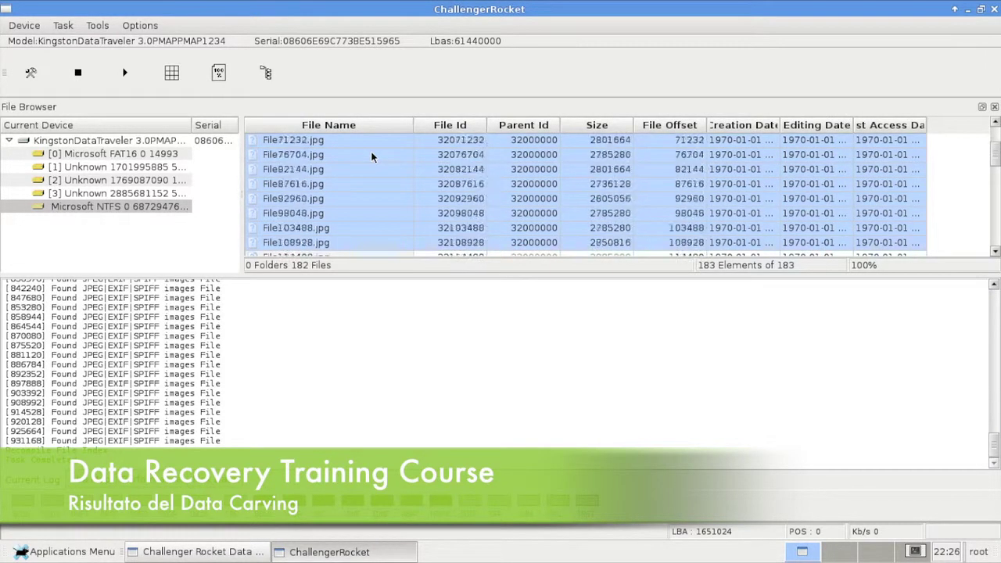
key("shift+Down")
key("shift+Down")
key("shift+Down")
key("shift+Down")
key("shift+Down")
key("shift+Down")
key("shift+Down")
key("shift+Down")
key("shift+Down")
key("shift+Down")
key("shift+Down")
key("shift+Down")
key("shift+Down")
key("shift+Down")
key("shift+Down")
key("shift+Down")
key("shift+Down")
key("shift+Down")
key("shift+Down")
key("shift+Down")
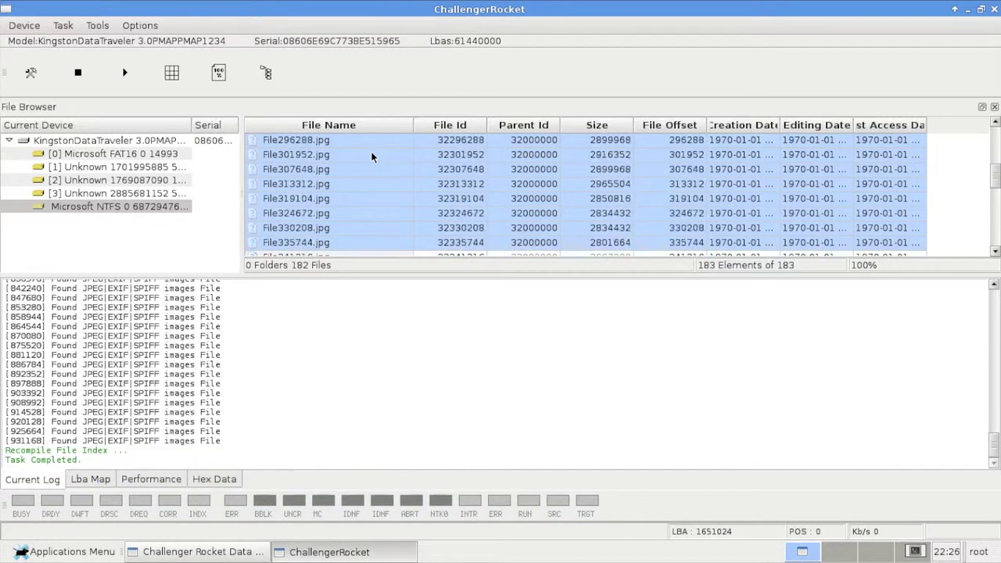
right_click(371, 157)
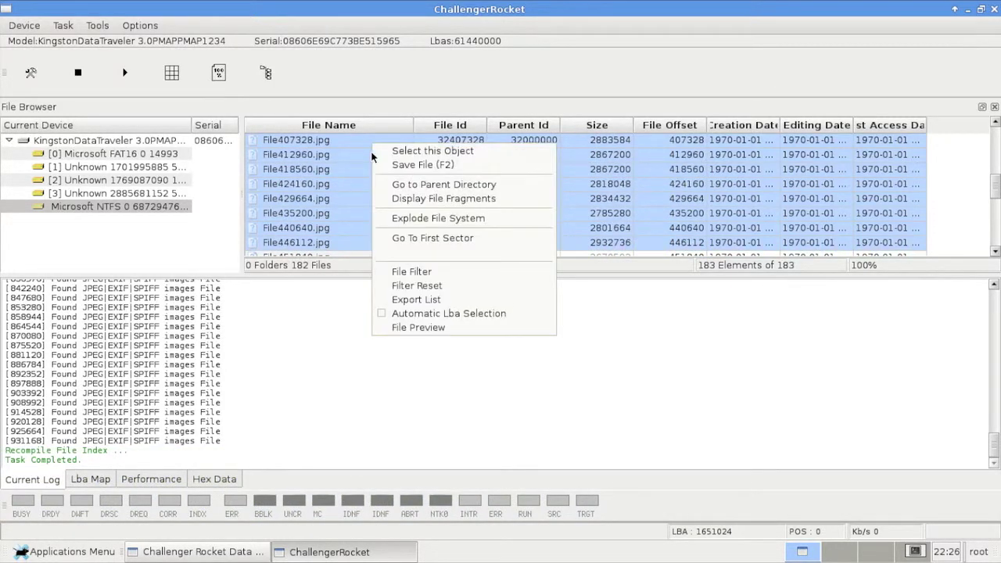
left_click(422, 163)
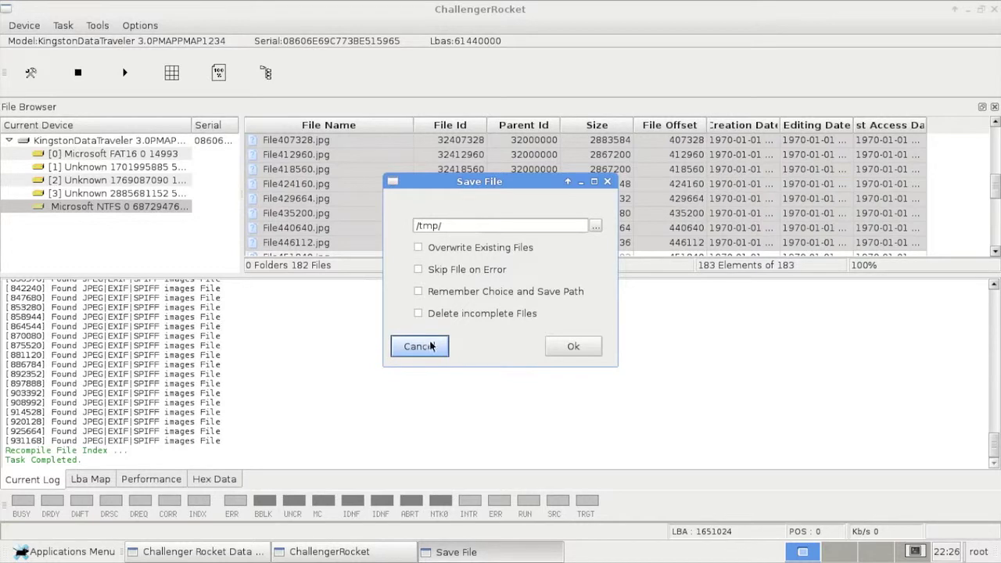
left_click(565, 347)
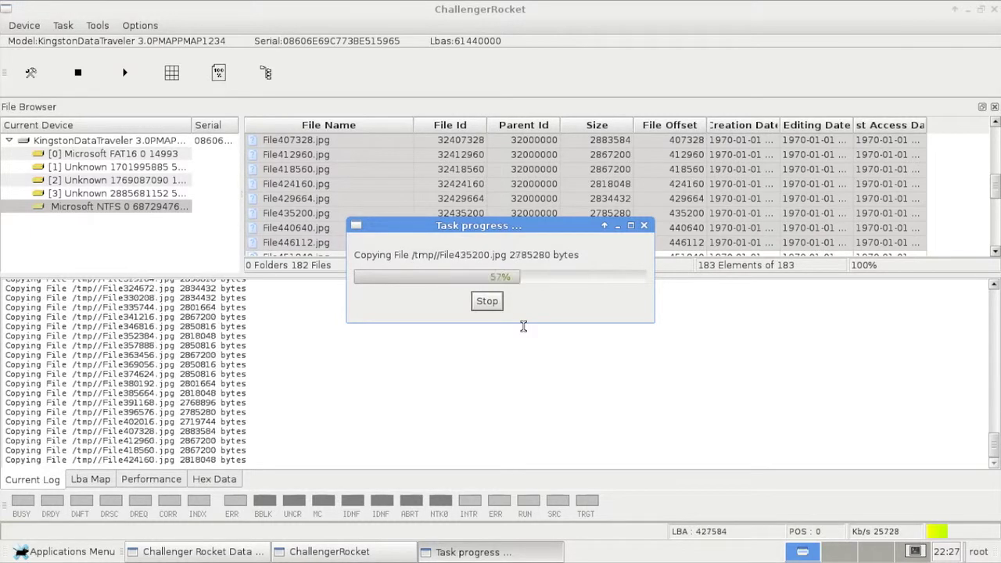
Step: Switch to the Linux file manager, open the file system's tmp folder and maximize the window
left_click(63, 551)
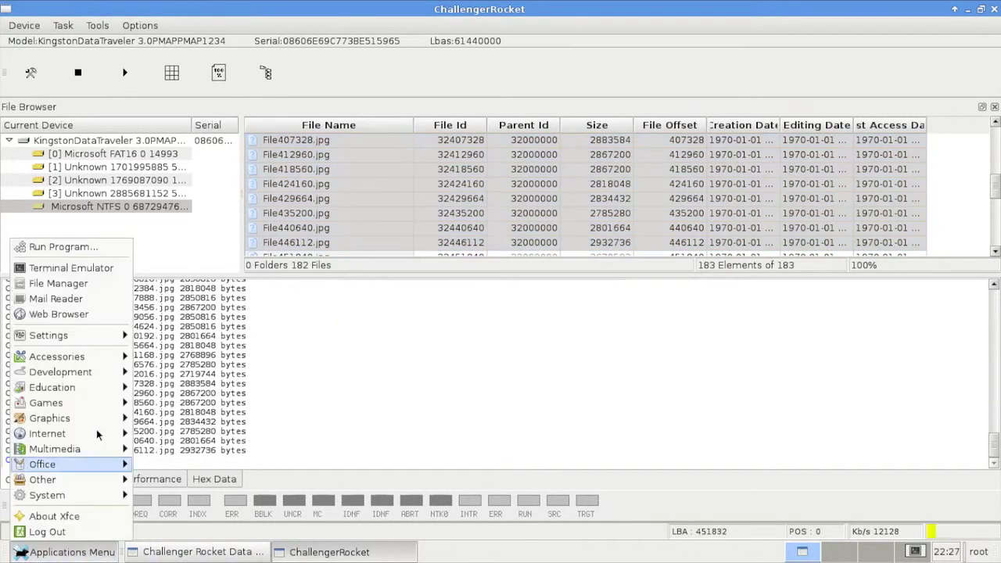
left_click(85, 283)
left_click(59, 48)
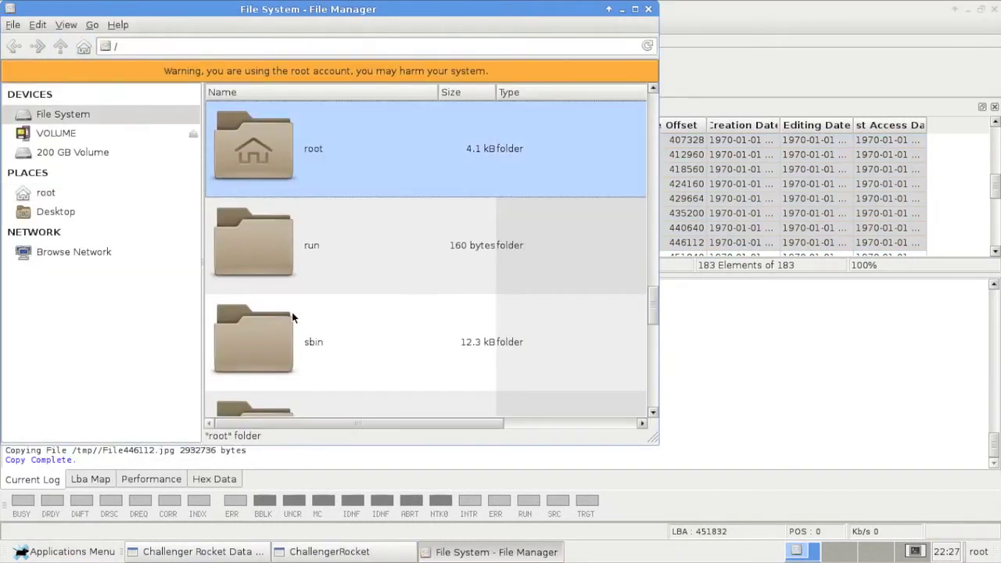
scroll(291, 311, "down", 5)
double_click(316, 181)
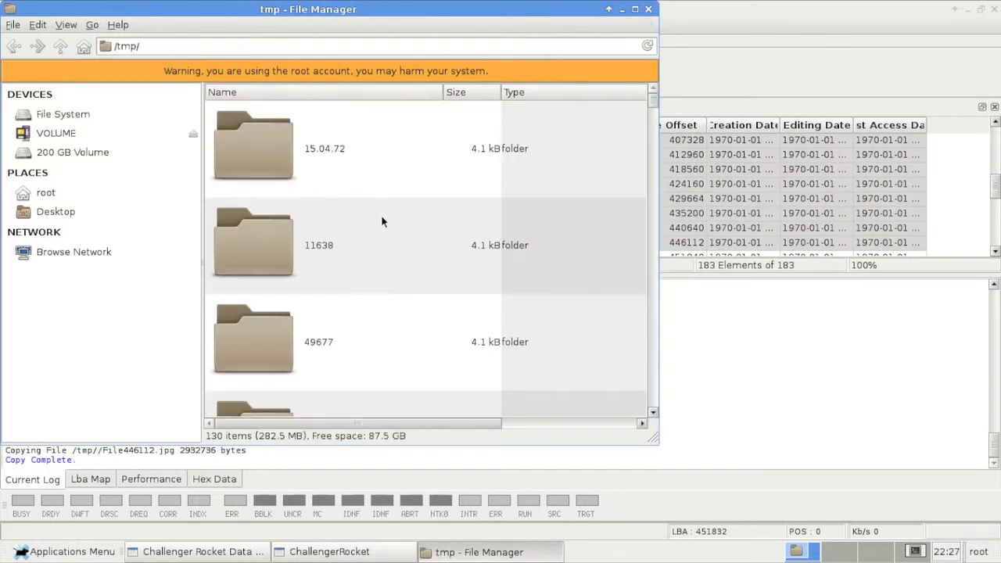
scroll(512, 164, "down", 3)
left_click(635, 9)
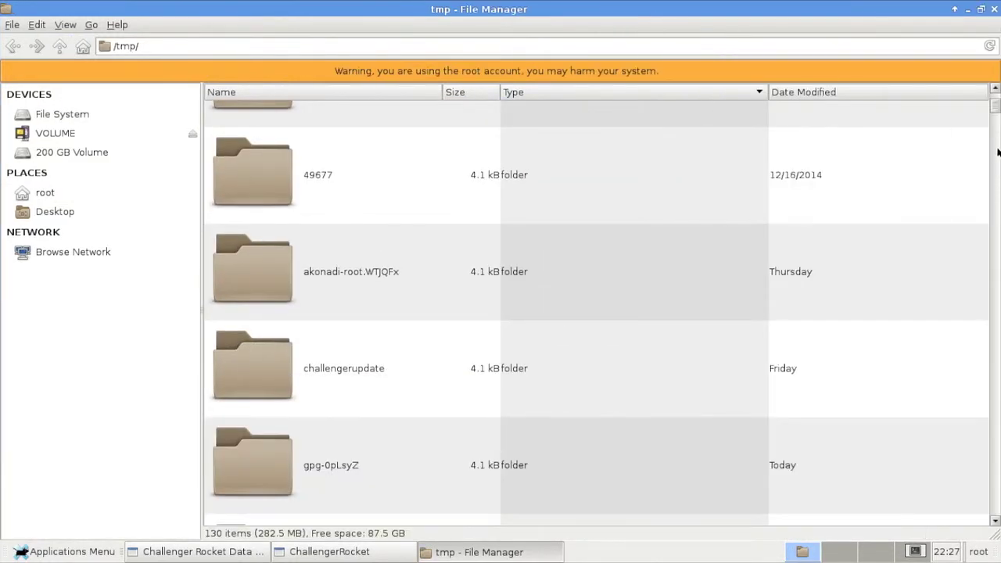
Step: Browse the saved JPEG files in the tmp folder and change the folder view to icons
left_click_drag(995, 110, 970, 469)
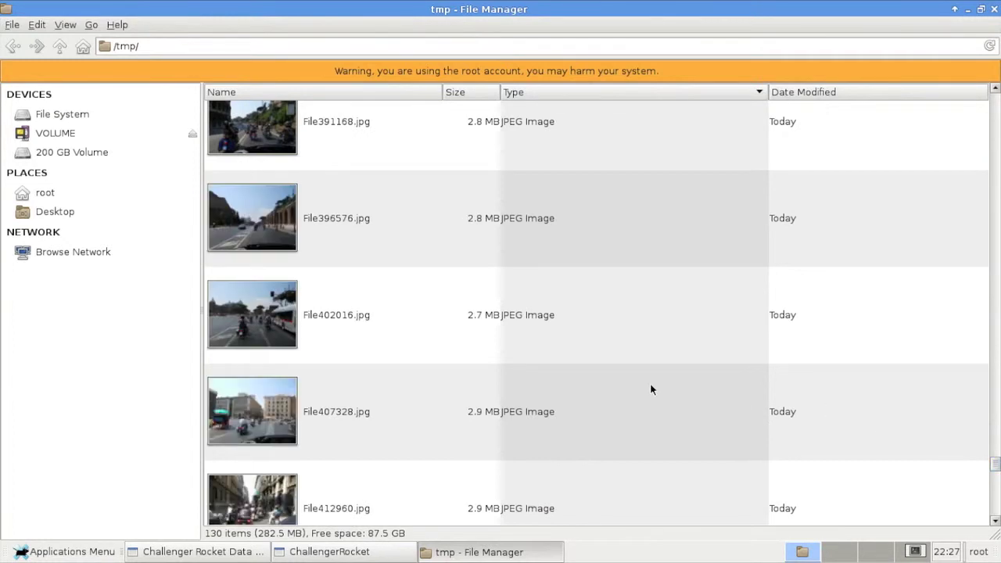
scroll(650, 386, "up", 2)
scroll(585, 391, "up", 5)
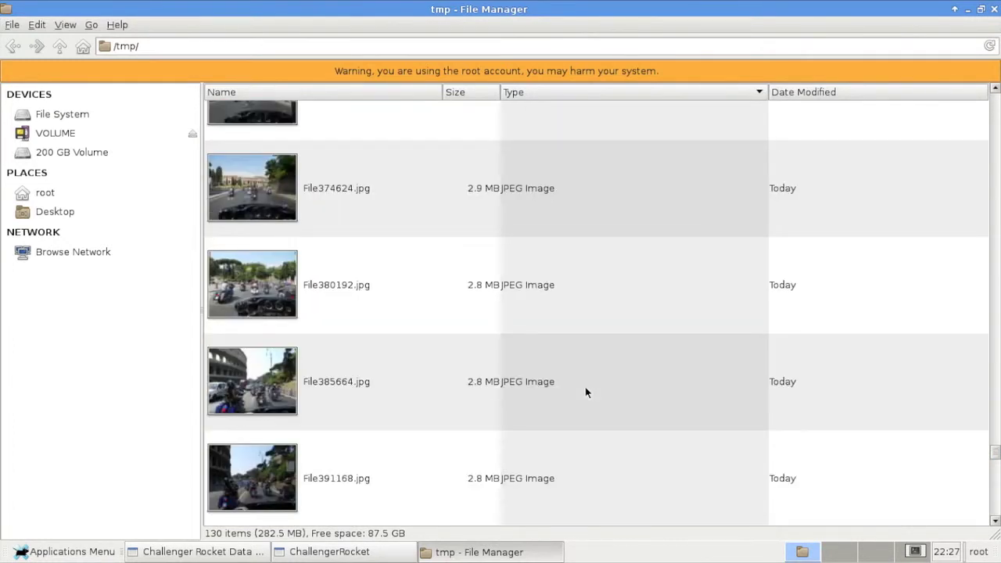
scroll(584, 391, "up", 2)
scroll(584, 386, "up", 3)
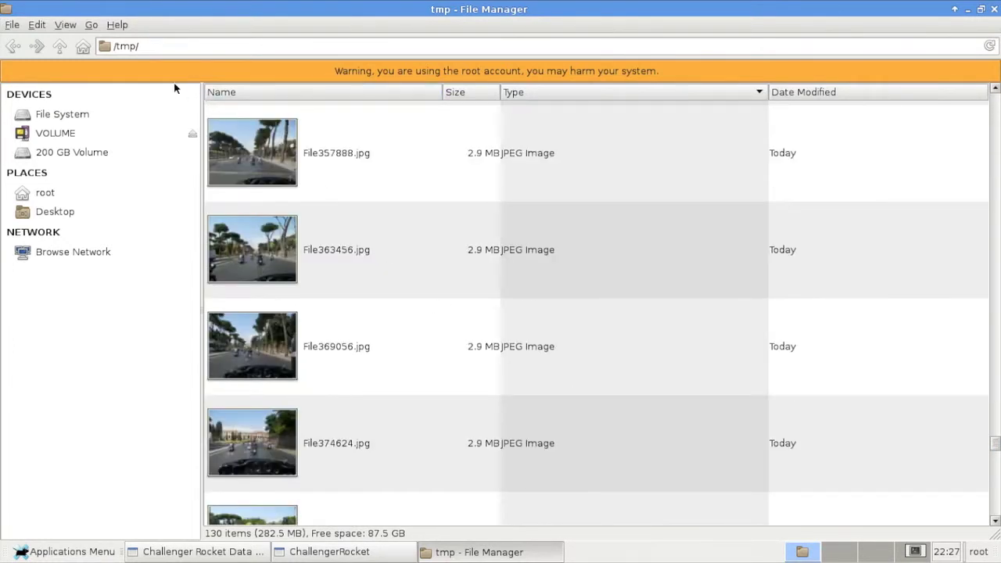
left_click(66, 25)
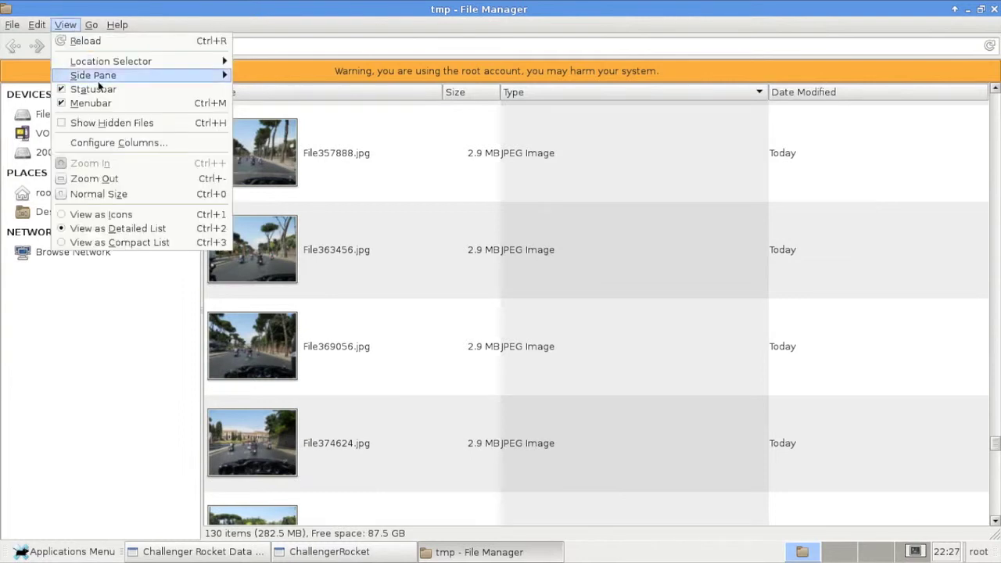
left_click(140, 215)
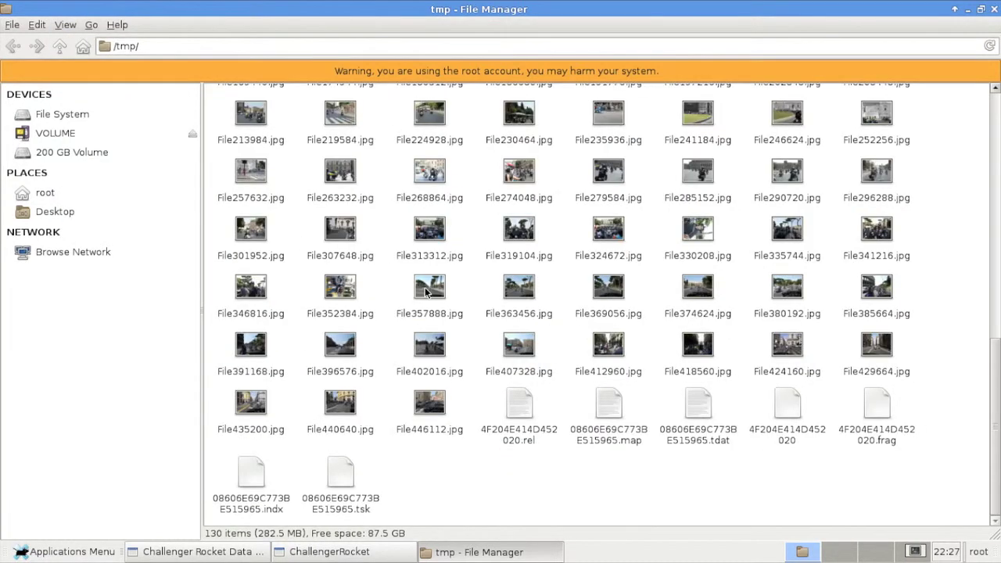
Step: Examine the recovered photos in the tmp folder with enlarged thumbnails, checking which events they show
scroll(425, 289, "up", 3)
scroll(425, 289, "down", 1)
scroll(424, 289, "up", 1)
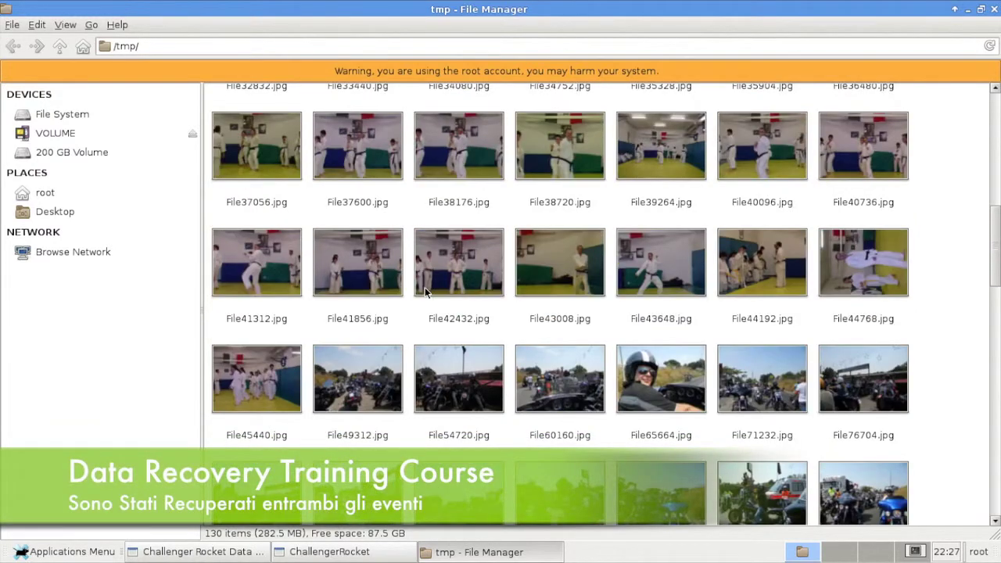
scroll(424, 292, "down", 3)
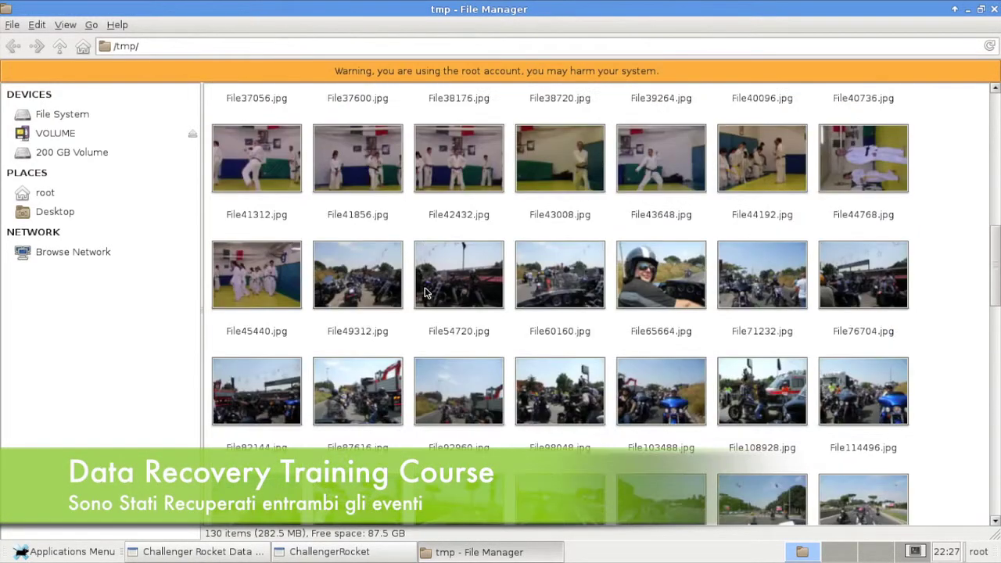
scroll(425, 293, "down", 4)
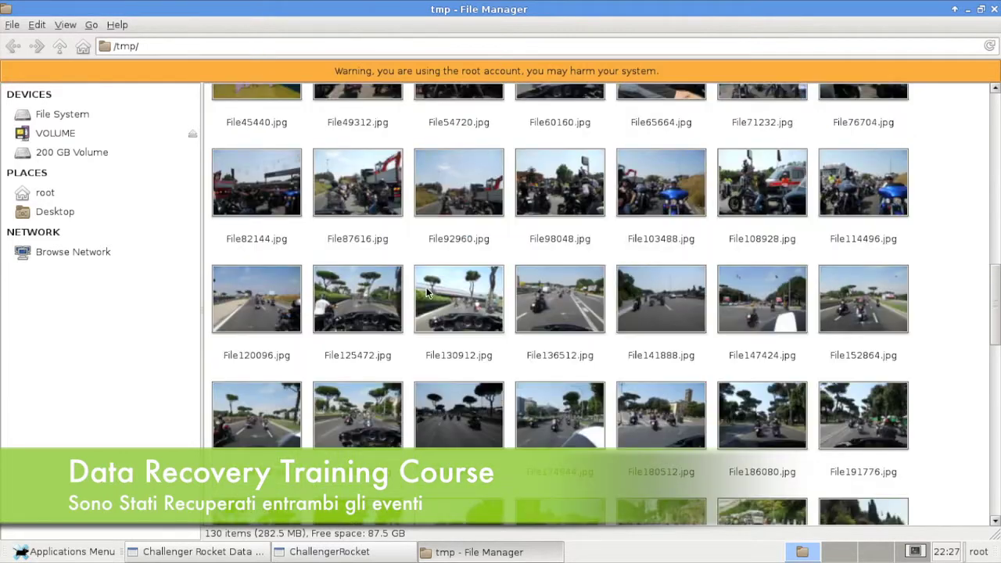
scroll(426, 293, "down", 2)
scroll(429, 291, "up", 4)
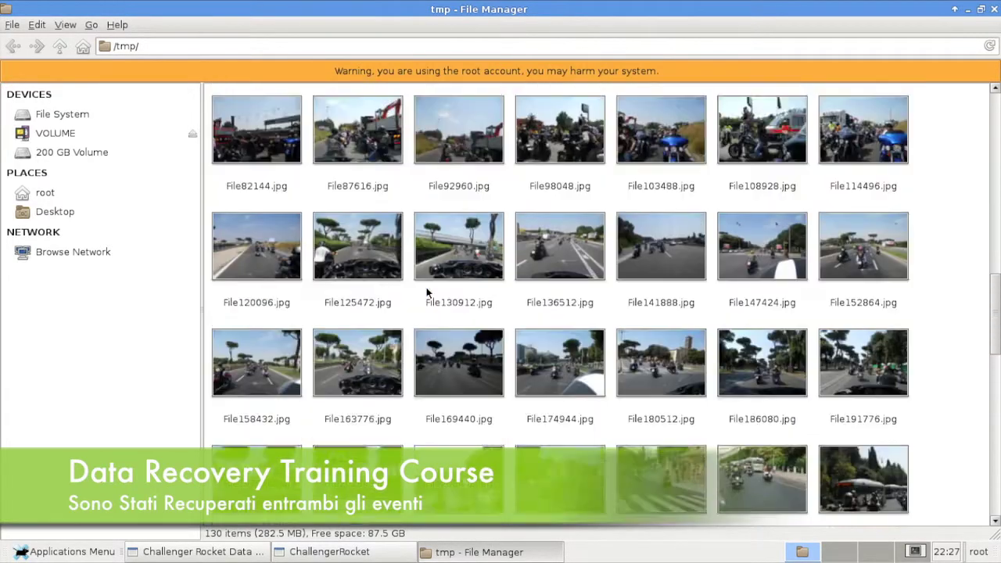
scroll(427, 292, "up", 10)
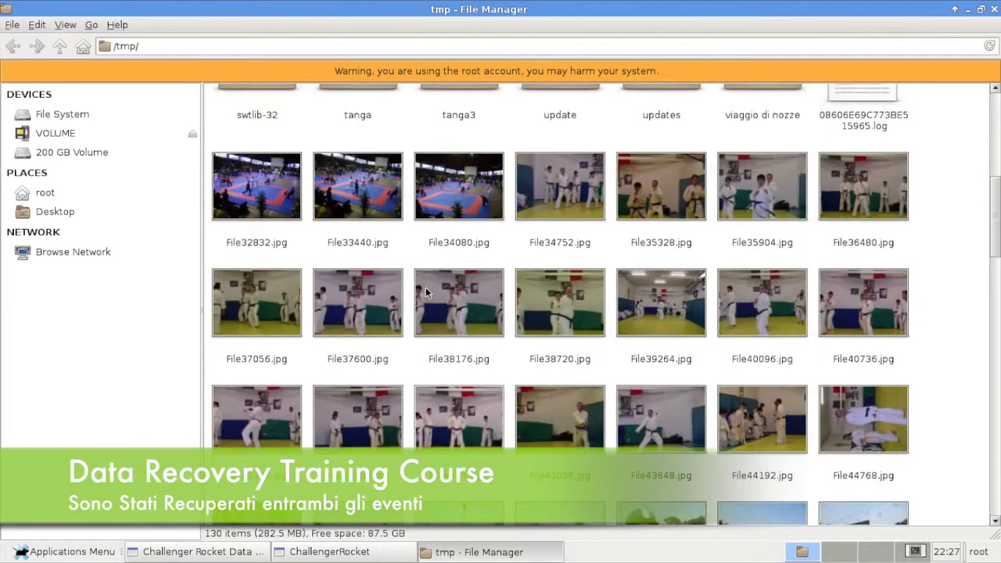
scroll(427, 293, "down", 9)
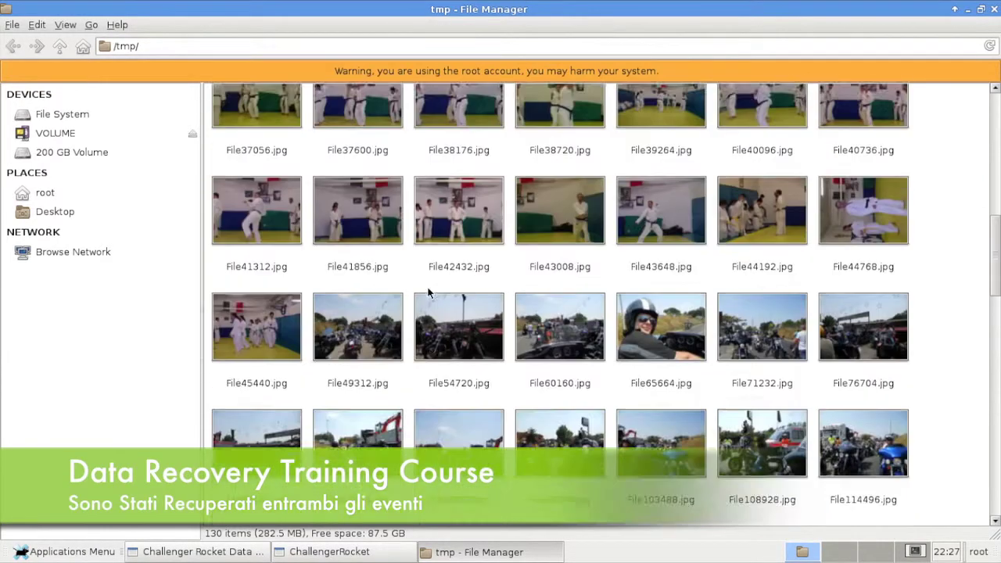
Step: Browse the recovered photo thumbnails throughout the tmp folder, checking both the karate and motorcycle pictures
scroll(429, 293, "down", 7)
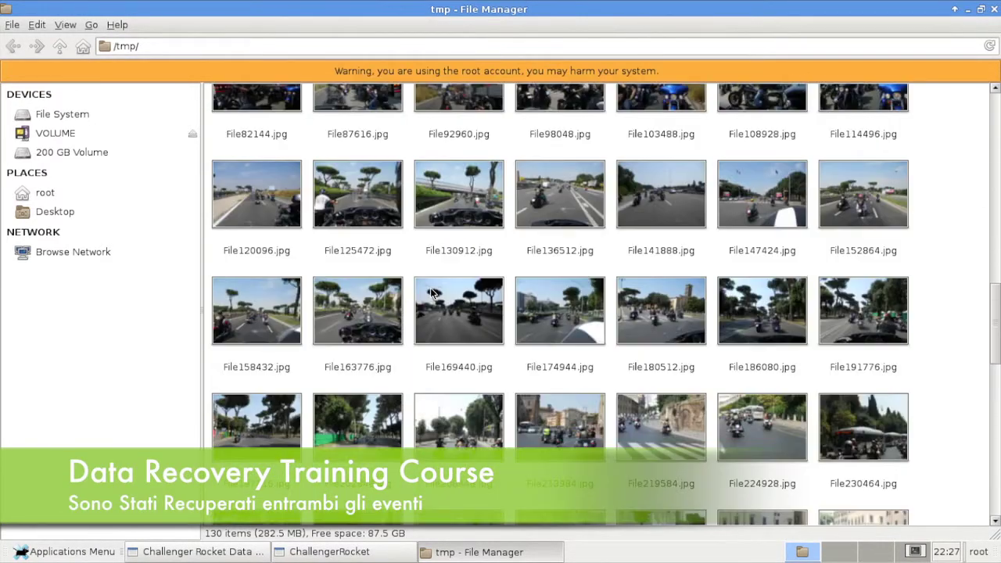
scroll(430, 293, "down", 5)
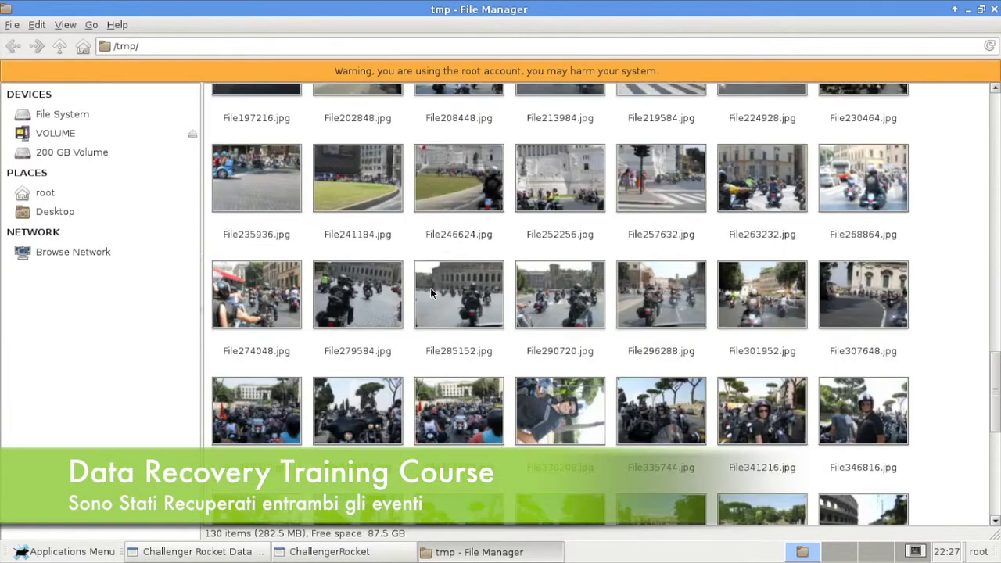
scroll(430, 292, "down", 5)
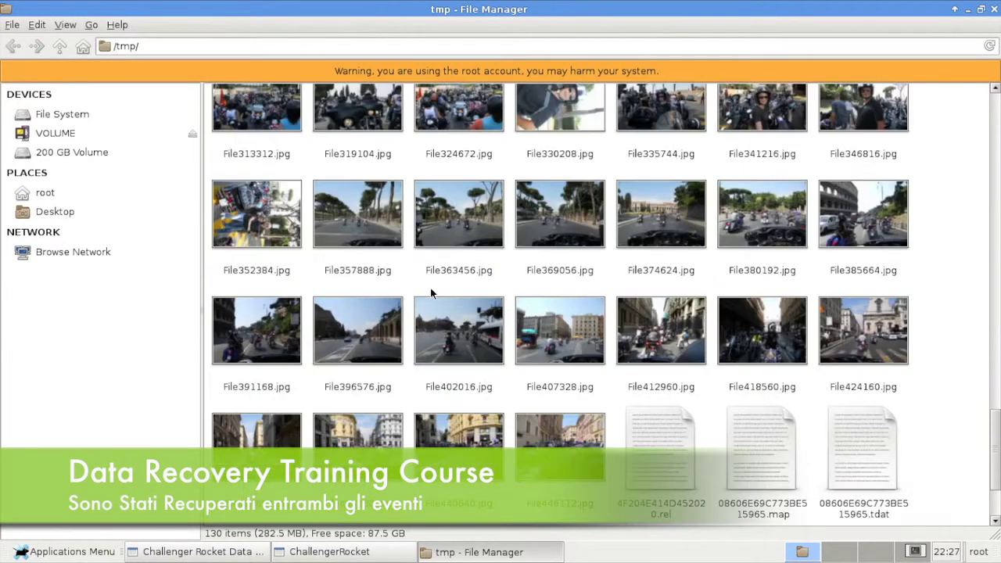
scroll(432, 292, "up", 10)
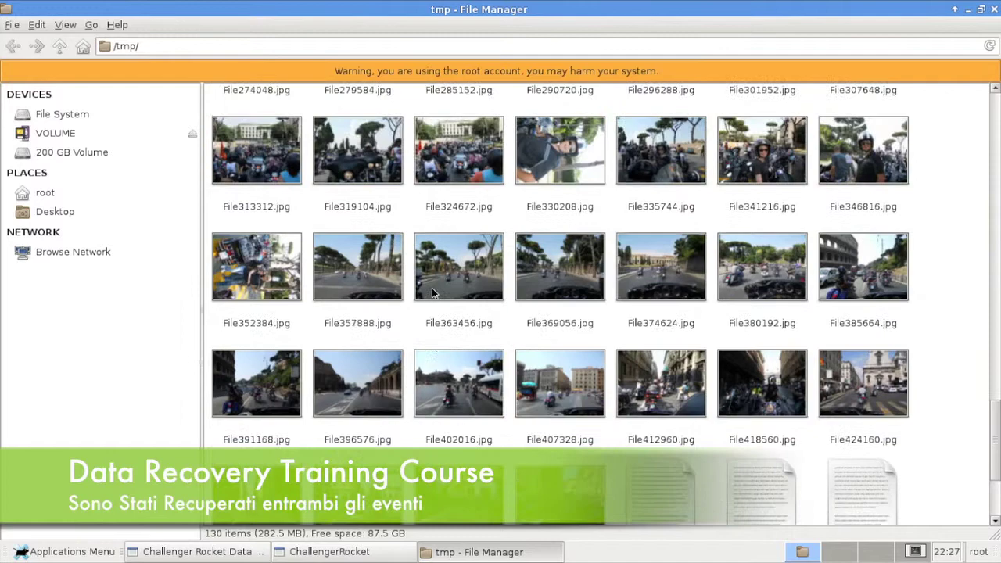
scroll(432, 292, "up", 10)
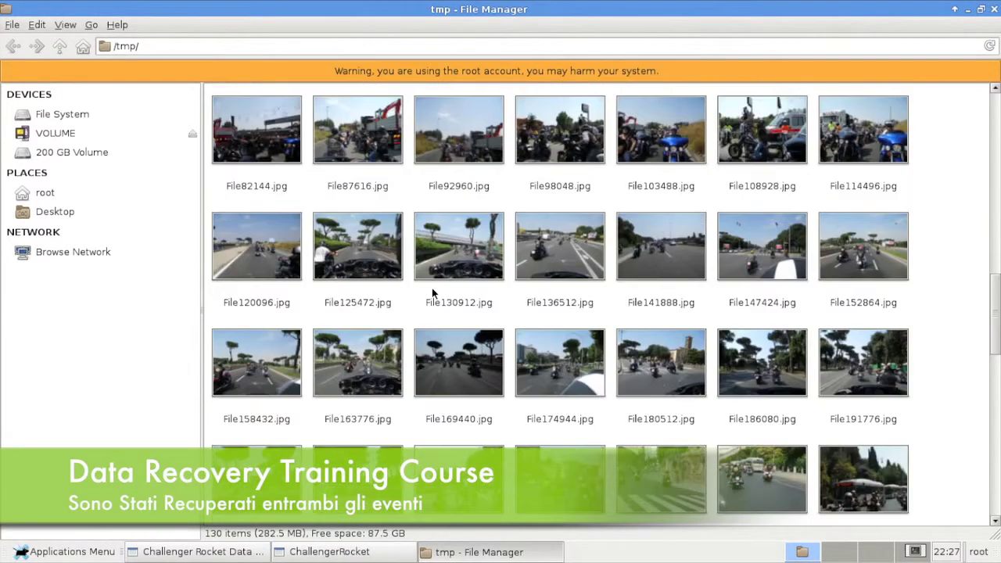
scroll(432, 293, "up", 3)
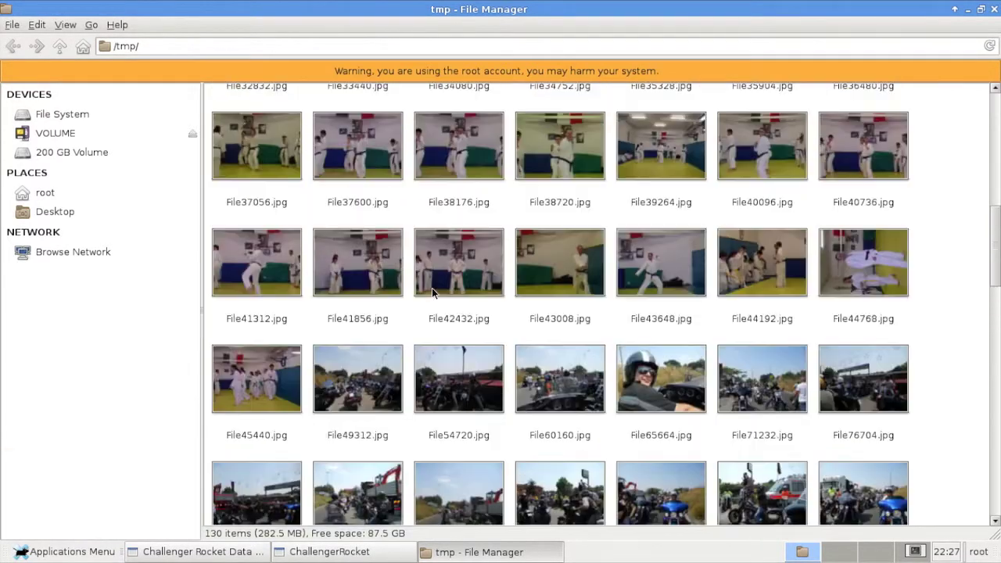
scroll(379, 228, "down", 3)
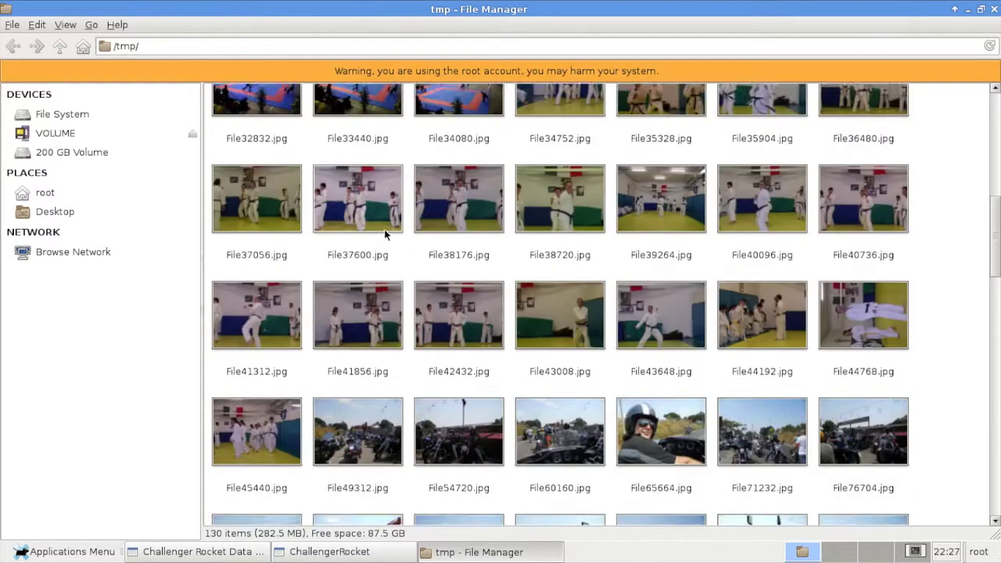
Step: Open the recovered photo File65664.jpg with another application to check it
left_click(638, 329)
right_click(639, 328)
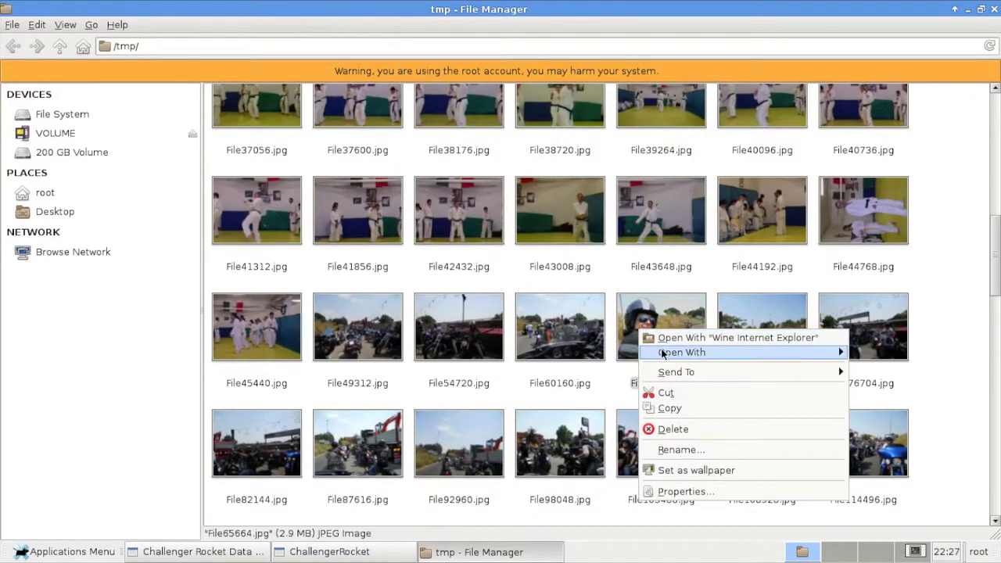
mouse_move(664, 353)
left_click(571, 361)
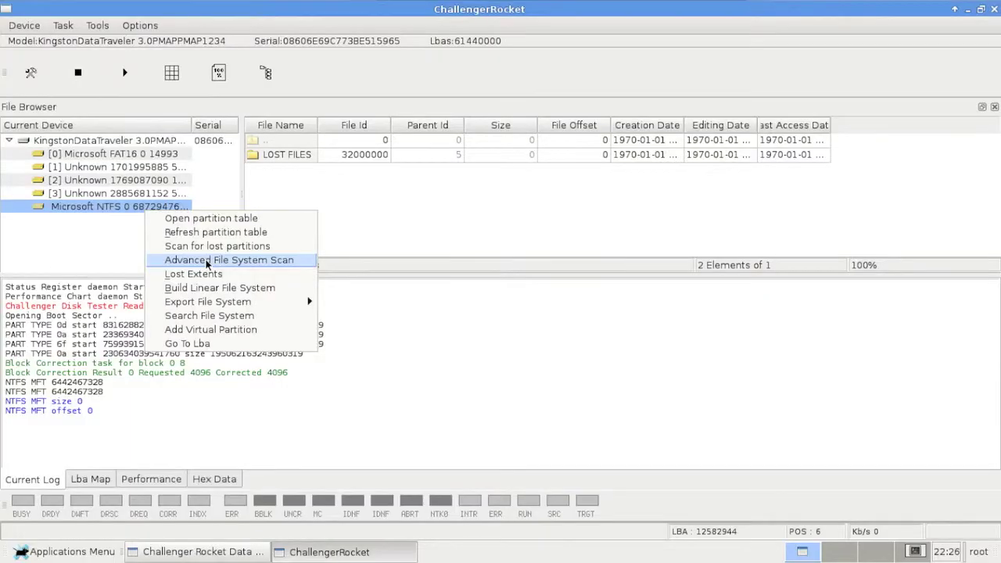
Step: Set up an advanced file system scan of the Microsoft NTFS partition and expand its Pictures and Graphics signatures
left_click(235, 261)
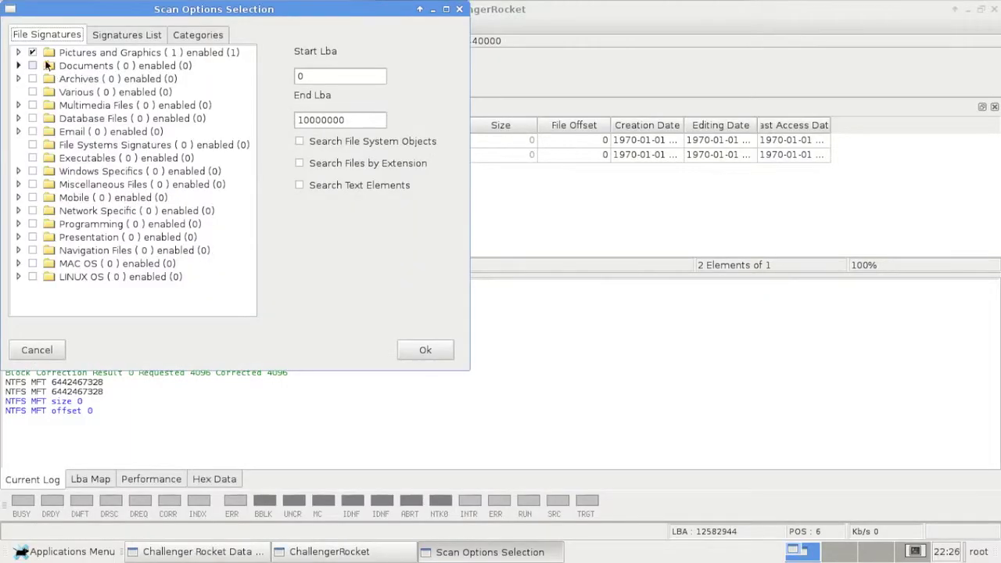
left_click(18, 52)
mouse_move(250, 104)
left_mouse_down()
mouse_move(265, 226)
mouse_move(268, 190)
mouse_move(245, 105)
left_mouse_up()
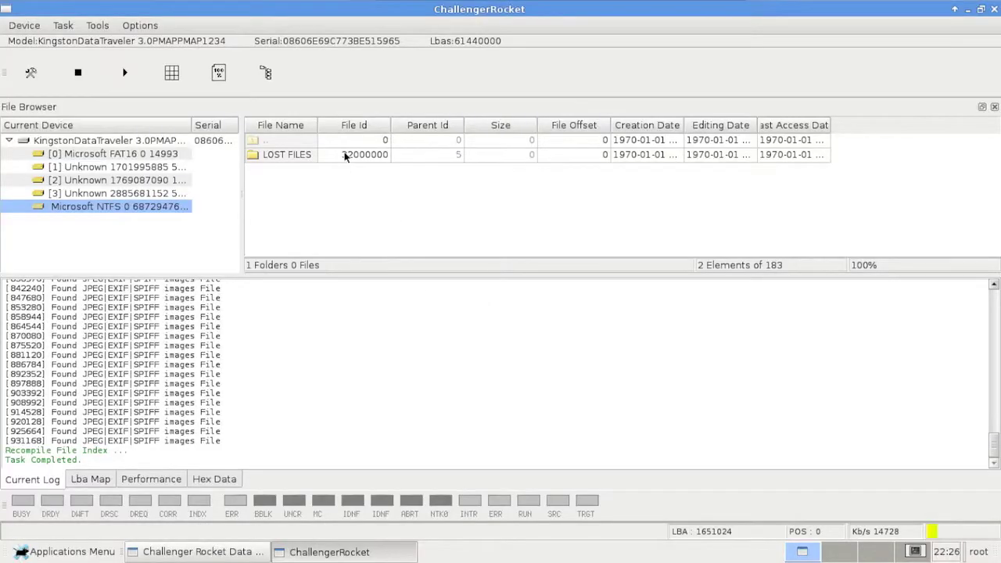
Step: Open the LOST FILES folder with a wider File Name column and select the carved photos from File32832.jpg through File402016.jpg
double_click(344, 156)
left_click_drag(318, 127, 414, 127)
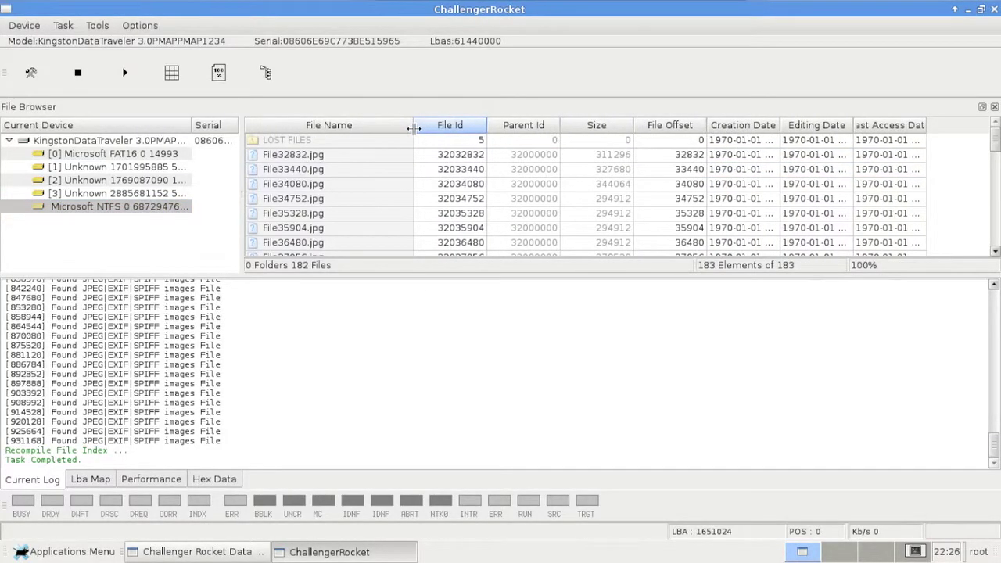
left_click(371, 157)
key("shift+Down")
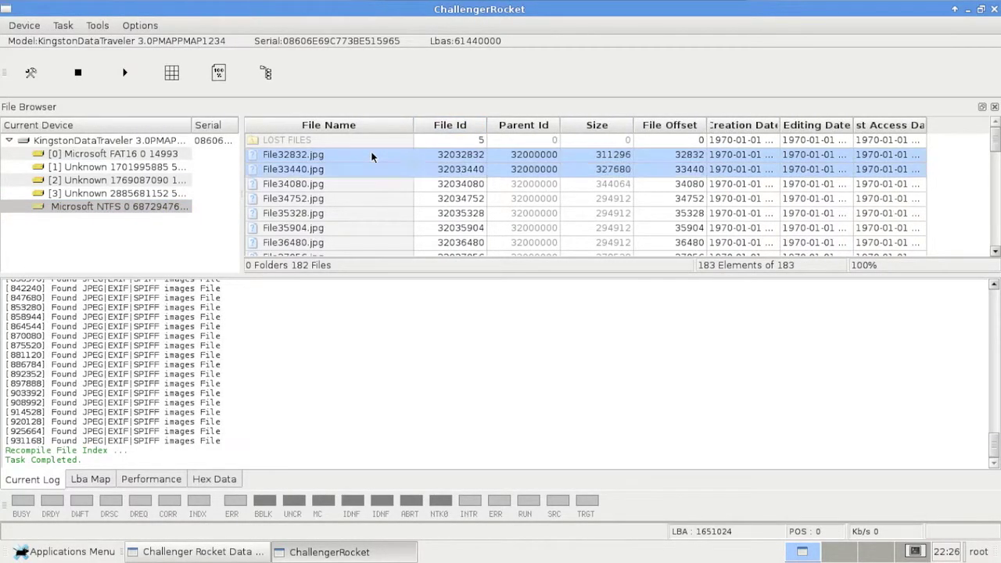
key("shift+Down")
key("shift+Down")
key("shift+Down")
key("shift+Down")
key("shift+Down")
key("shift+Down")
key("shift+Down")
key("shift+Down")
key("shift+Down")
key("shift+Down")
key("shift+Down")
key("shift+Down")
key("shift+Down")
key("shift+Down")
key("shift+Down")
key("shift+Down")
key("shift+Down")
key("shift+Down")
key("shift+Down")
key("shift+Down")
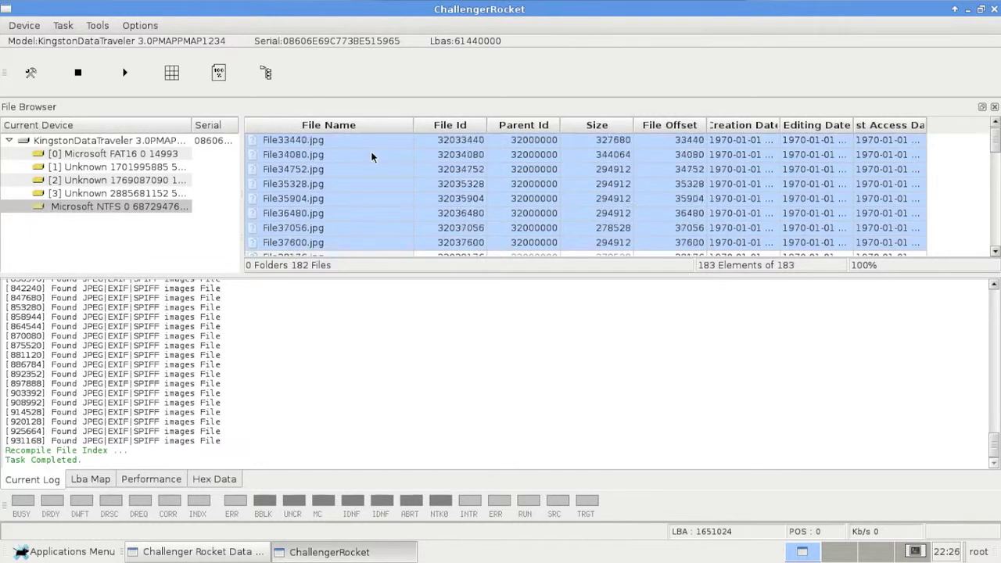
key("shift+Down")
key("shift+Down")
key("shift+Down")
key("shift+Down")
key("shift+Down")
key("shift+Down")
key("shift+Down")
key("shift+Down")
key("shift+Down")
key("shift+Down")
key("shift+Down")
key("shift+Down")
key("shift+Down")
key("shift+Down")
key("shift+Down")
key("shift+Down")
key("shift+Down")
key("shift+Down")
key("shift+Down")
key("shift+Down")
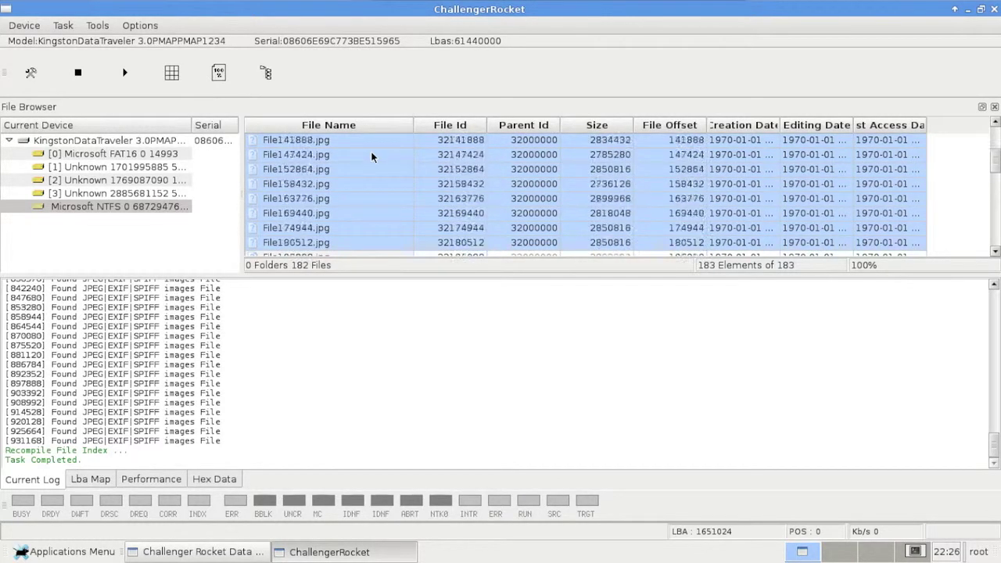
key("shift+Down")
key("shift+Down")
key("shift+Down")
key("shift+Down")
key("shift+Down")
key("shift+Down")
key("shift+Down")
key("shift+Down")
key("shift+Down")
key("shift+Down")
key("shift+Down")
key("shift+Down")
key("shift+Down")
key("shift+Down")
key("shift+Down")
key("shift+Down")
key("shift+Down")
key("shift+Down")
key("shift+Down")
key("shift+Down")
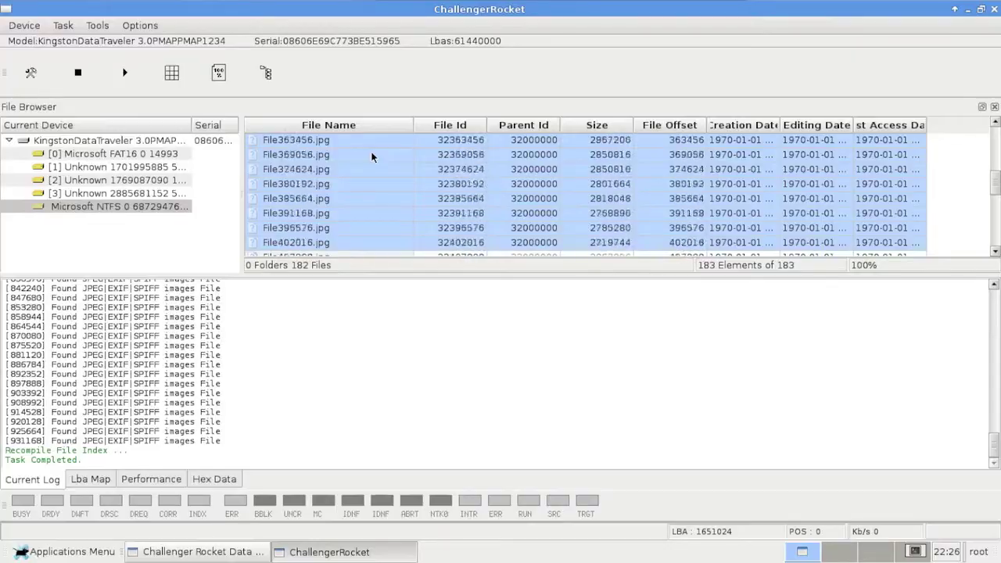